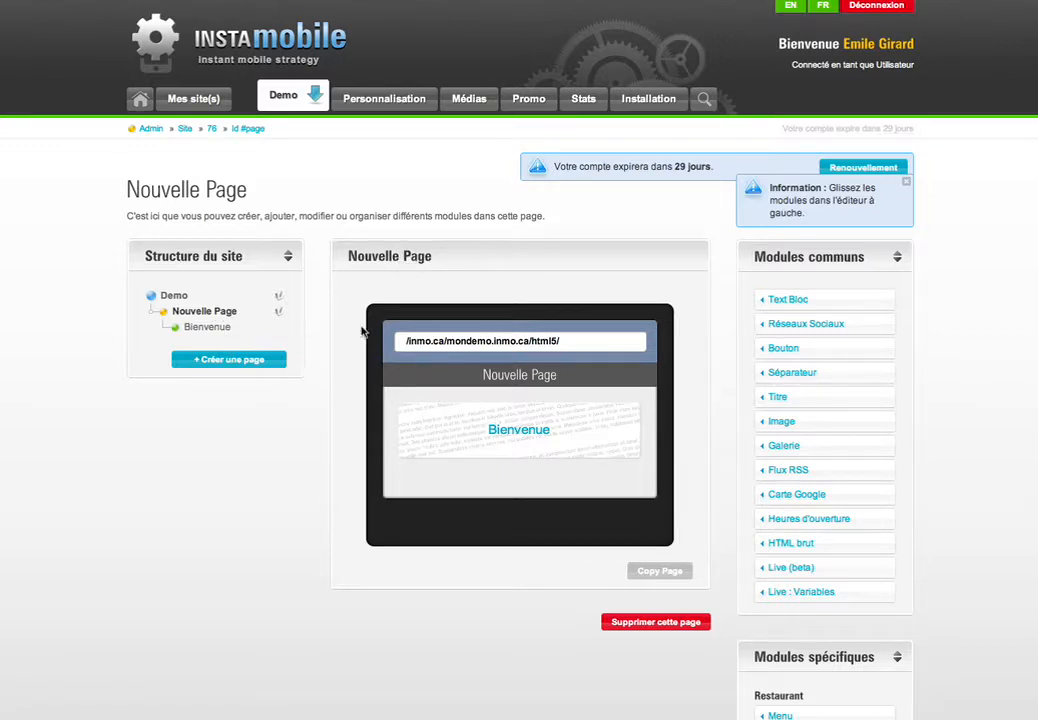
# - Look over the settings of the Bienvenue text module and close them
pyautogui.click(540, 438)
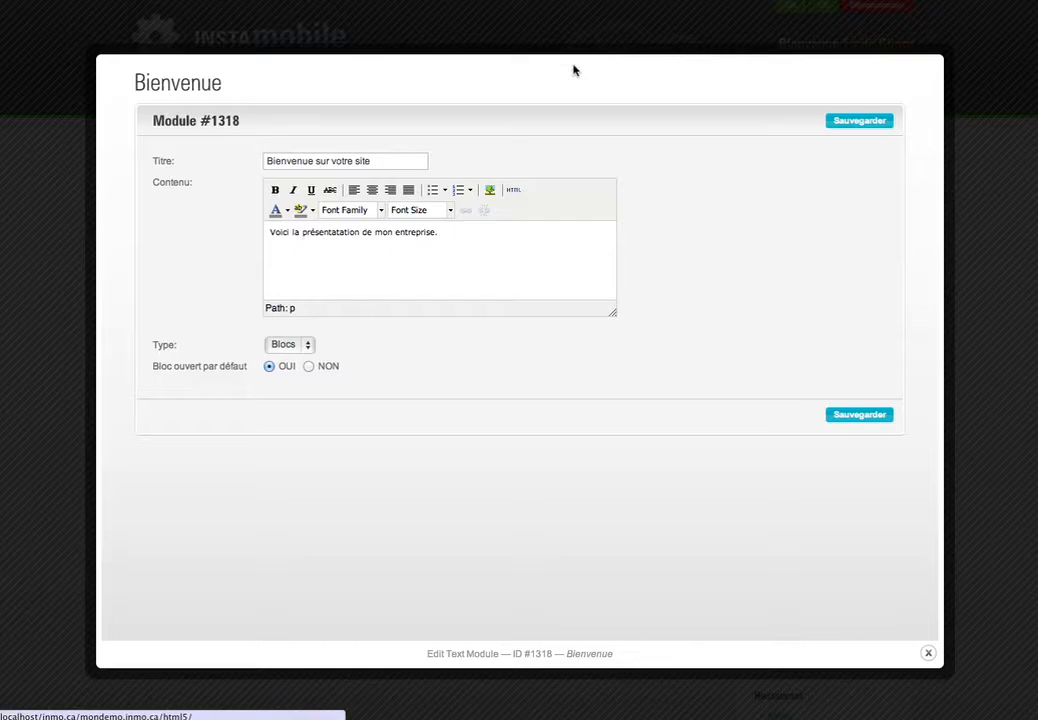
pyautogui.click(580, 30)
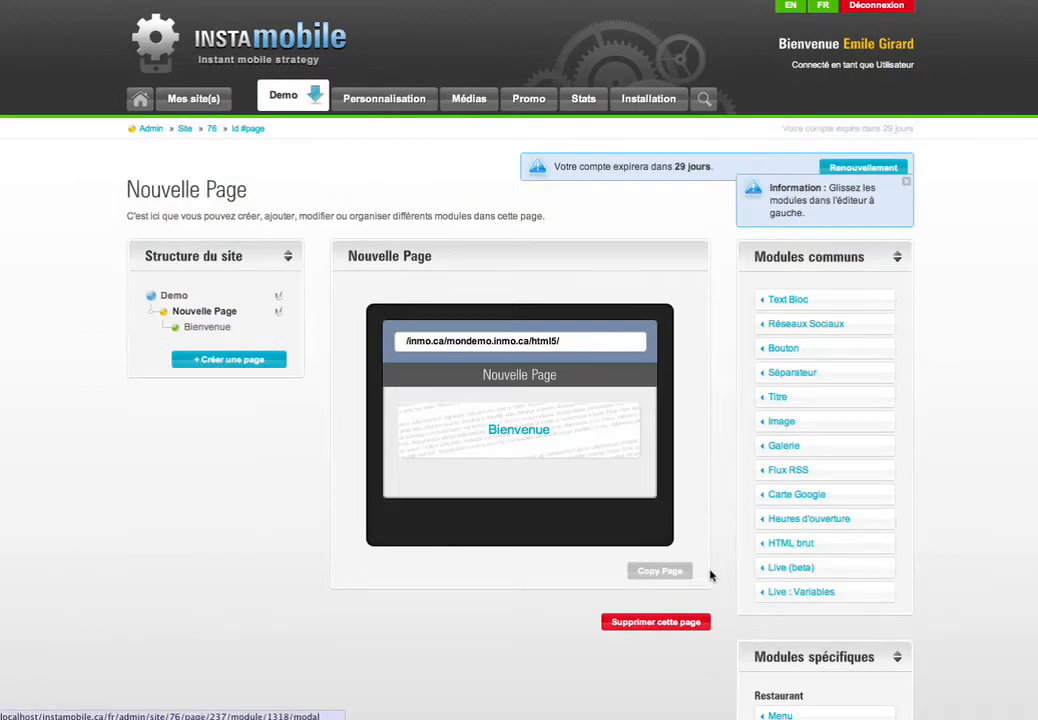
# - Create a new page in the Demo site and rename it Contact
pyautogui.click(237, 366)
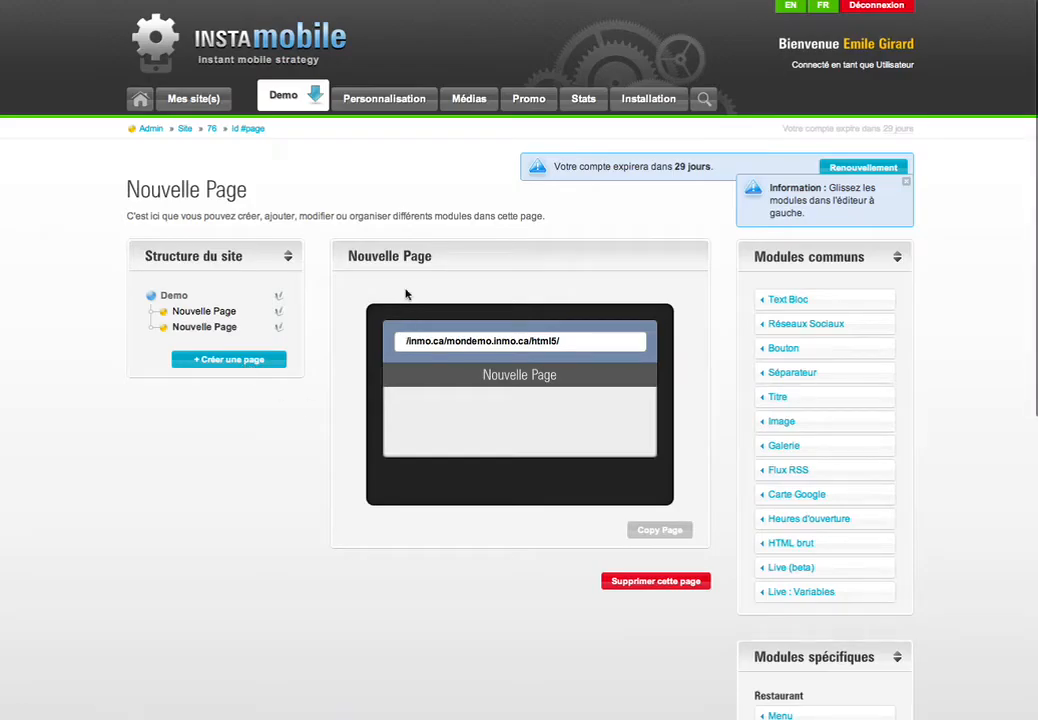
pyautogui.click(352, 257)
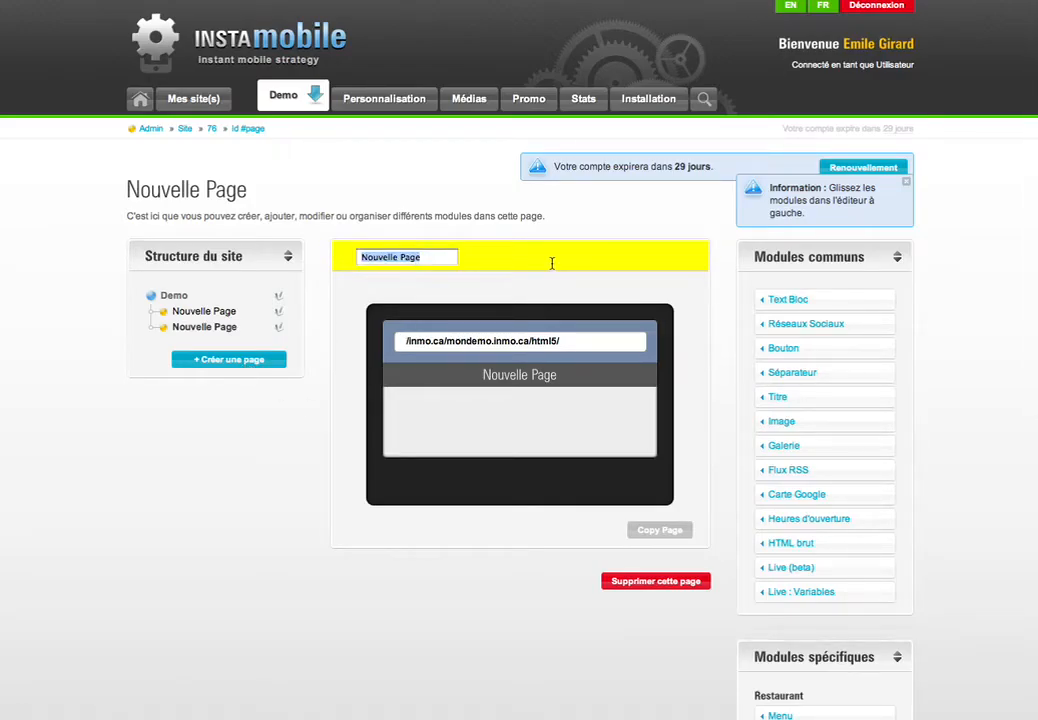
pyautogui.write('Contact')
pyautogui.press('Return')
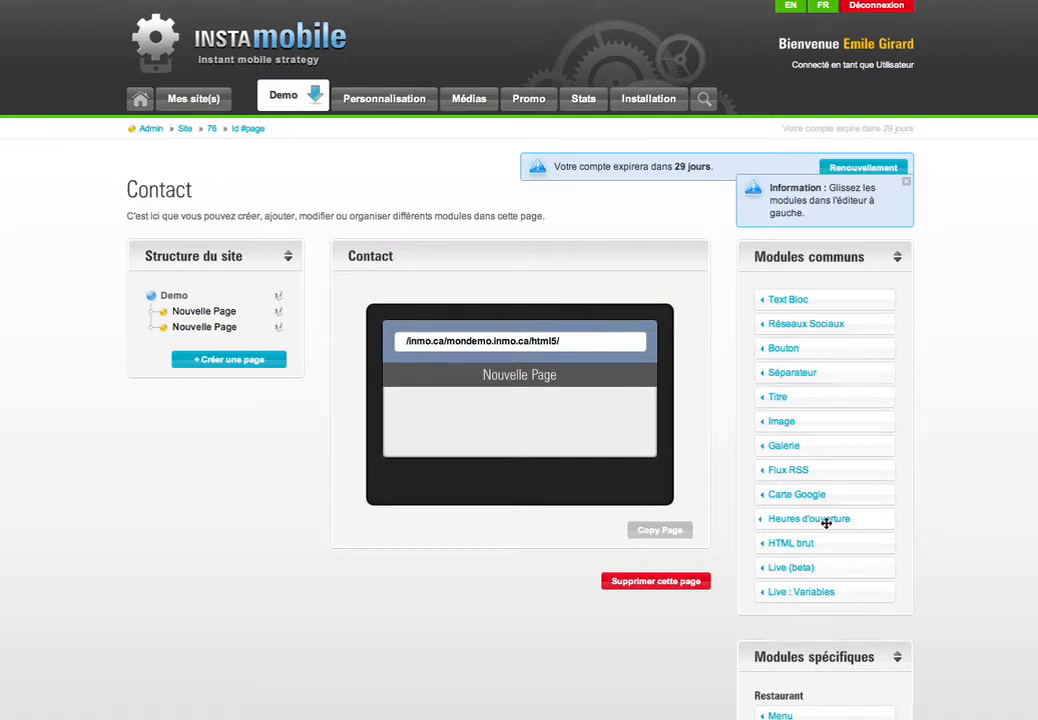
# - Add a Carte Google module to the Contact page and set its address to the suggested full postal address
pyautogui.moveTo(815, 497); pyautogui.dragTo(513, 435)
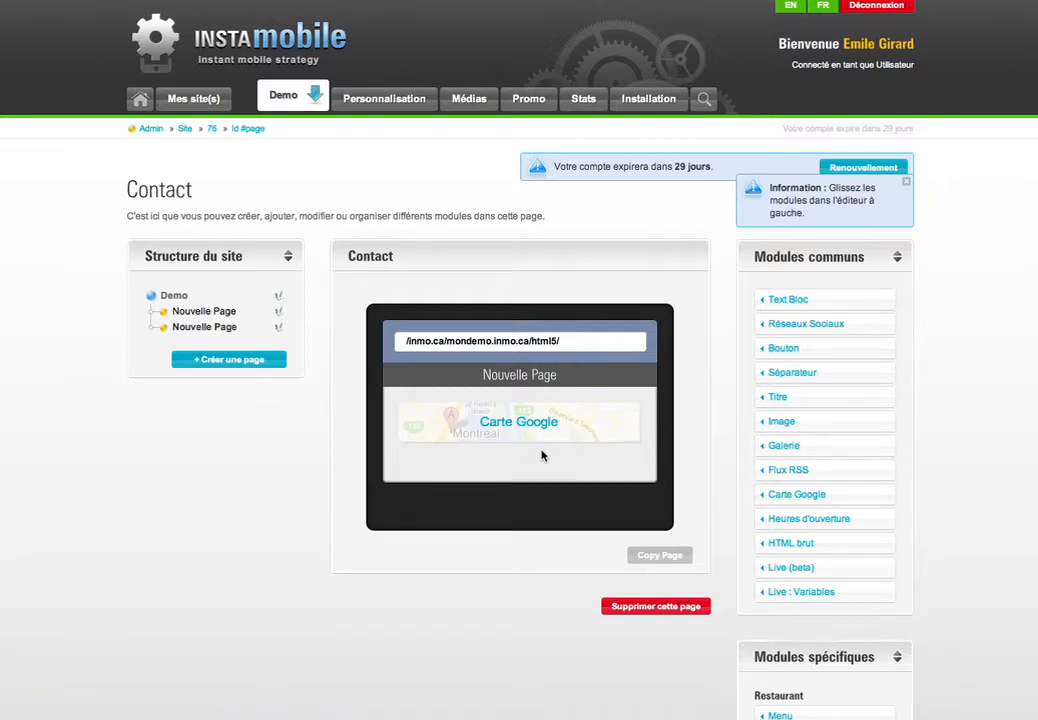
pyautogui.click(520, 428)
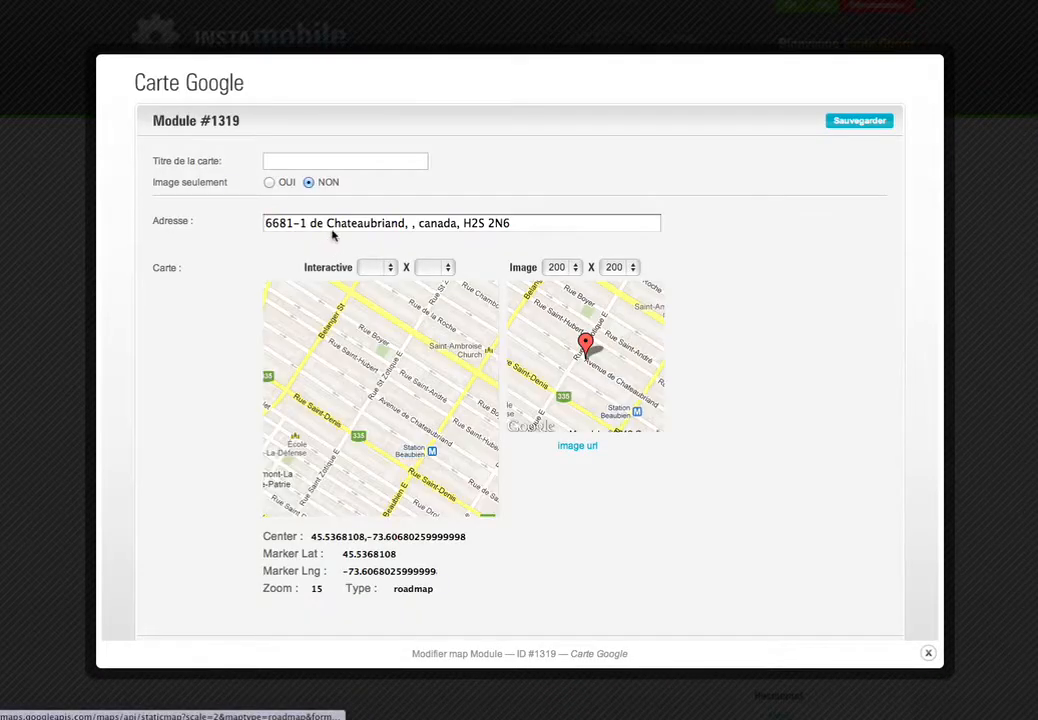
pyautogui.click(528, 222)
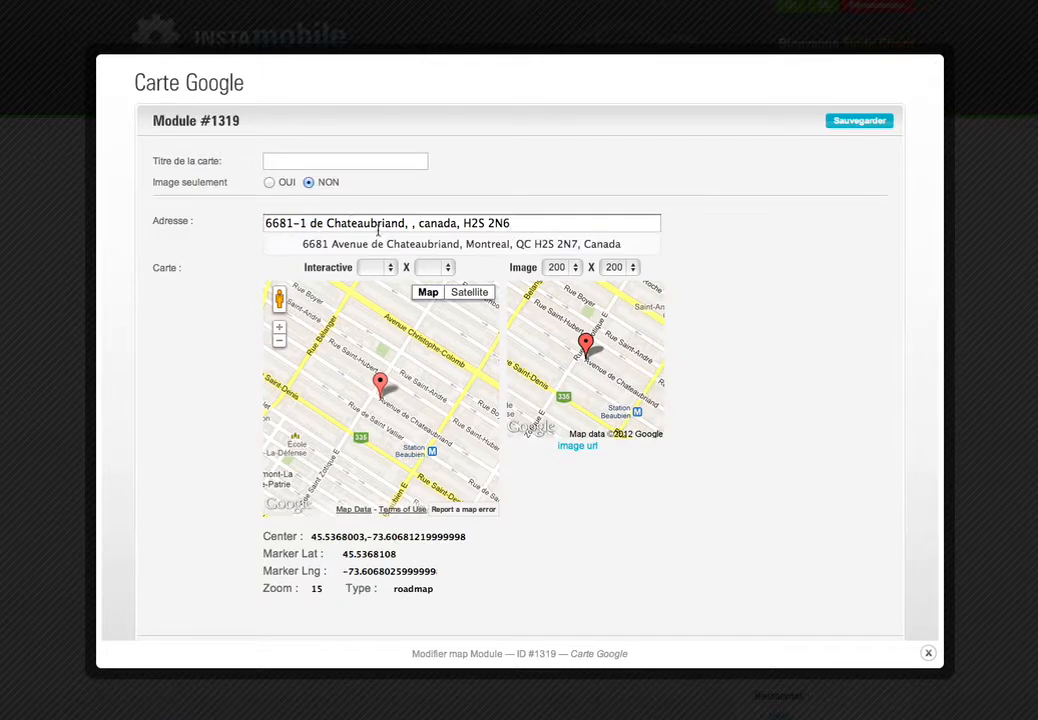
pyautogui.click(425, 245)
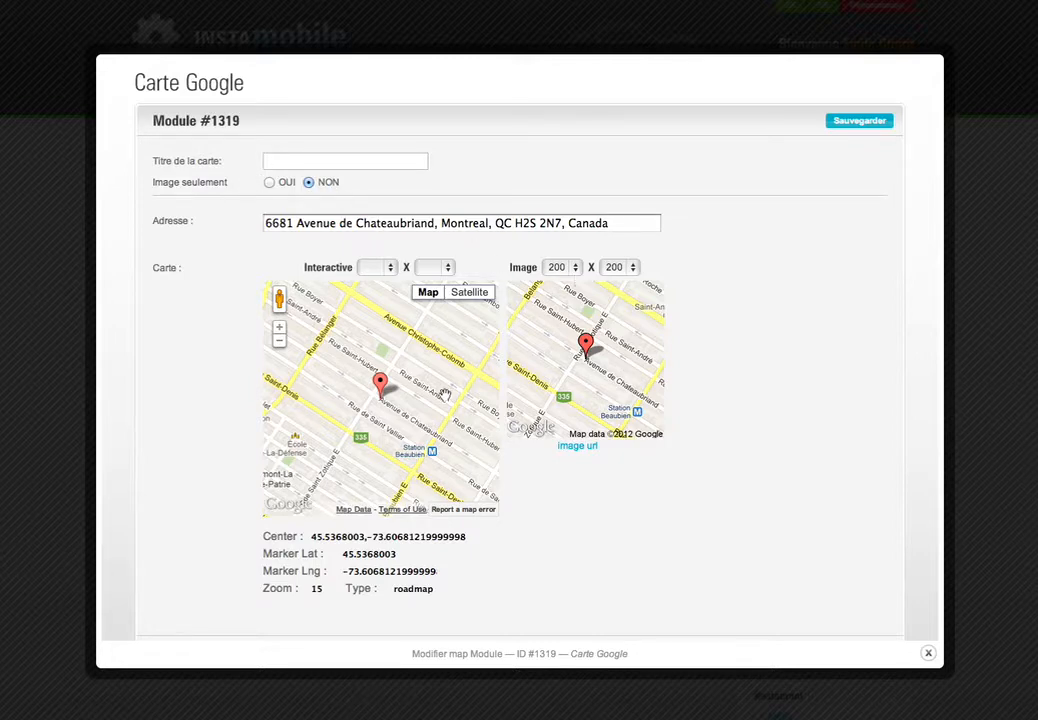
# - Recentre the interactive map to the northeast of the address marker and save the Carte Google module
pyautogui.moveTo(450, 417); pyautogui.dragTo(427, 466)
pyautogui.scroll(-3, 788, 408)
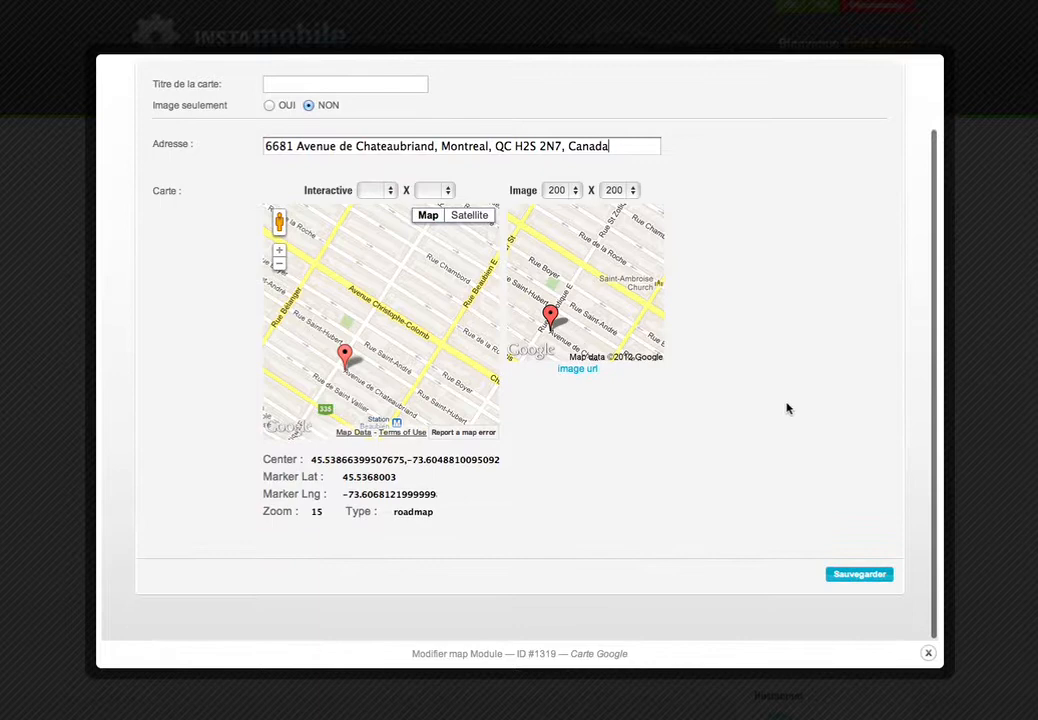
pyautogui.scroll(3, 849, 257)
pyautogui.click(856, 122)
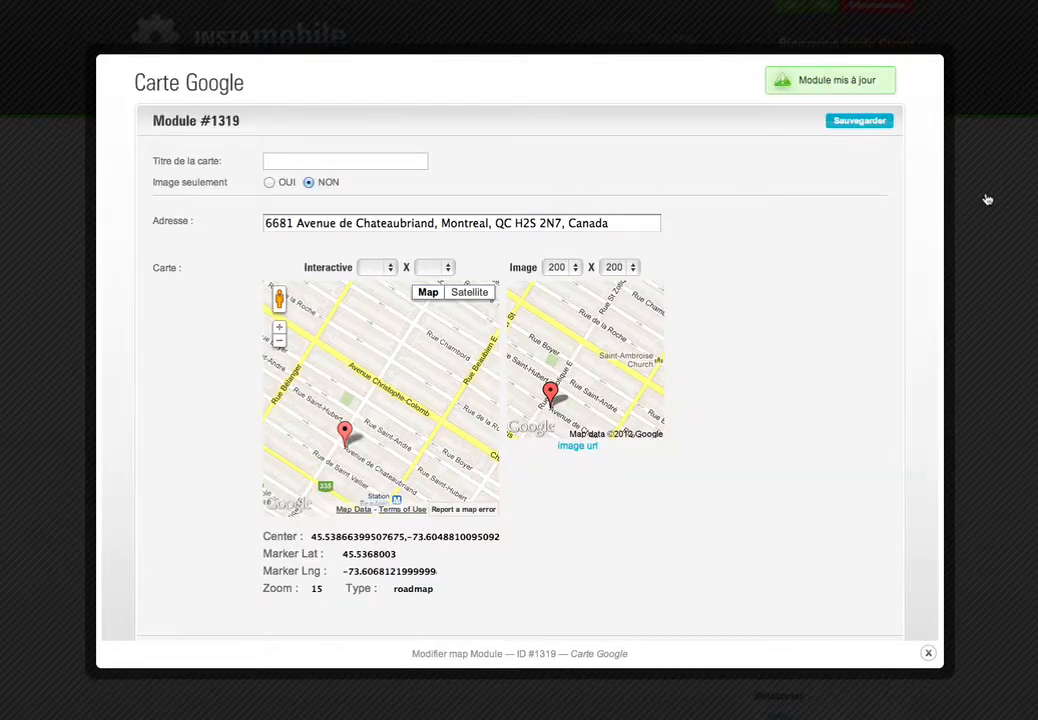
pyautogui.click(987, 200)
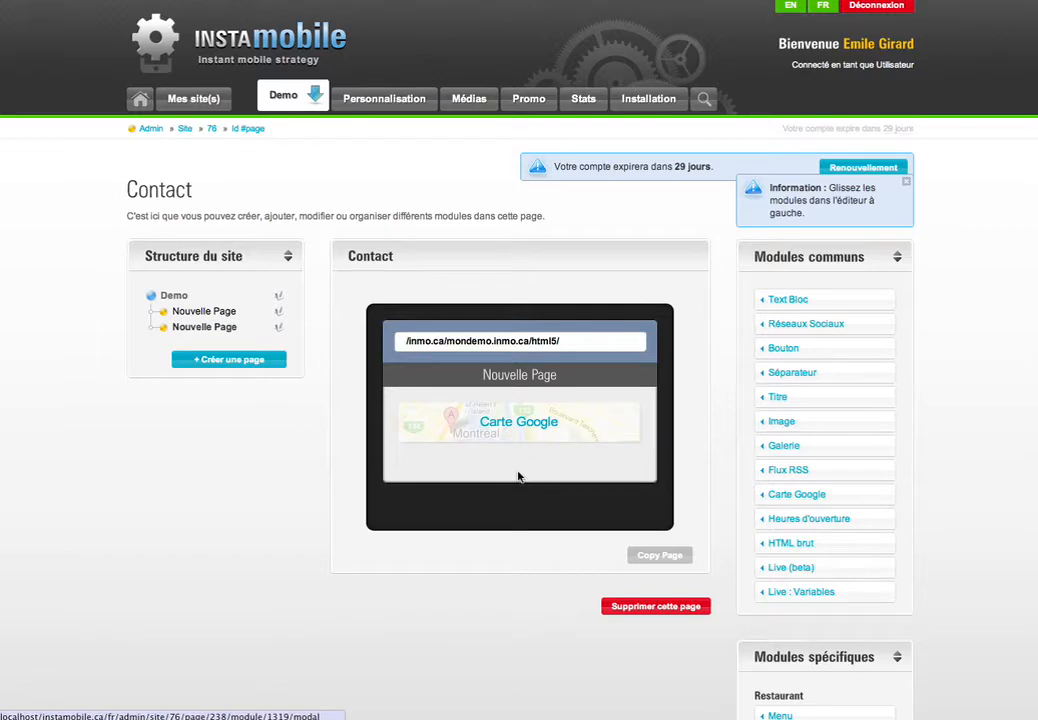
# - Open the first page, Nouvelle Page, and rename it Accueil
pyautogui.click(202, 312)
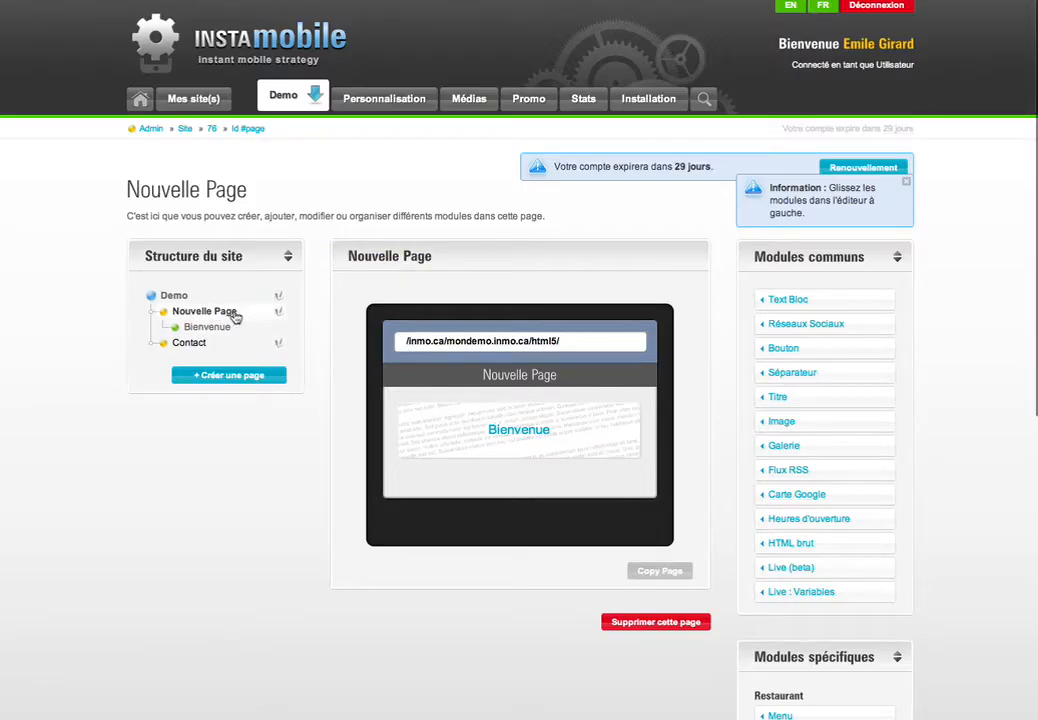
pyautogui.click(456, 268)
pyautogui.write('C')
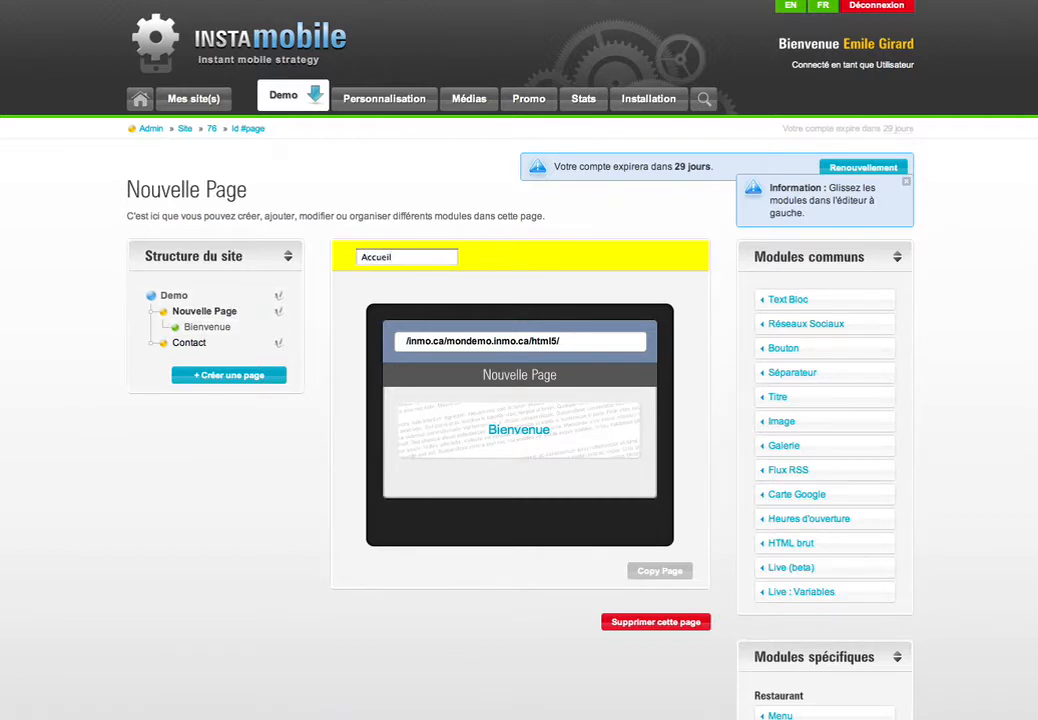
pyautogui.press('Return')
# - Add a Bouton module beneath the Bienvenue block on the Accueil page and open its settings
pyautogui.scroll(-1, 558, 319)
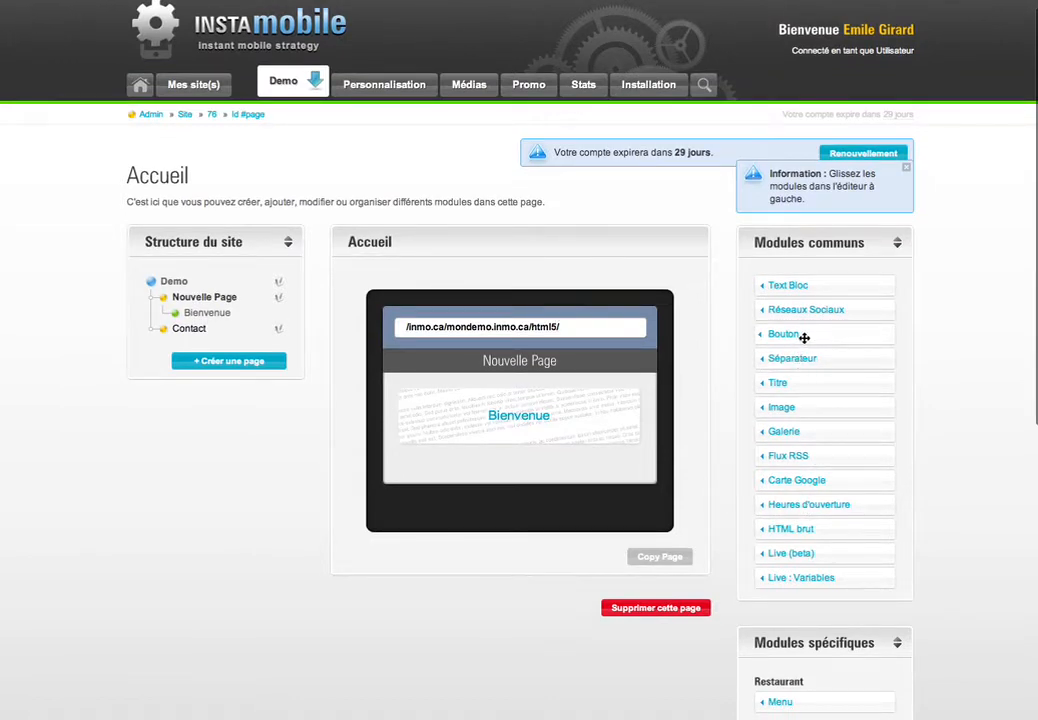
pyautogui.moveTo(805, 337); pyautogui.dragTo(525, 489)
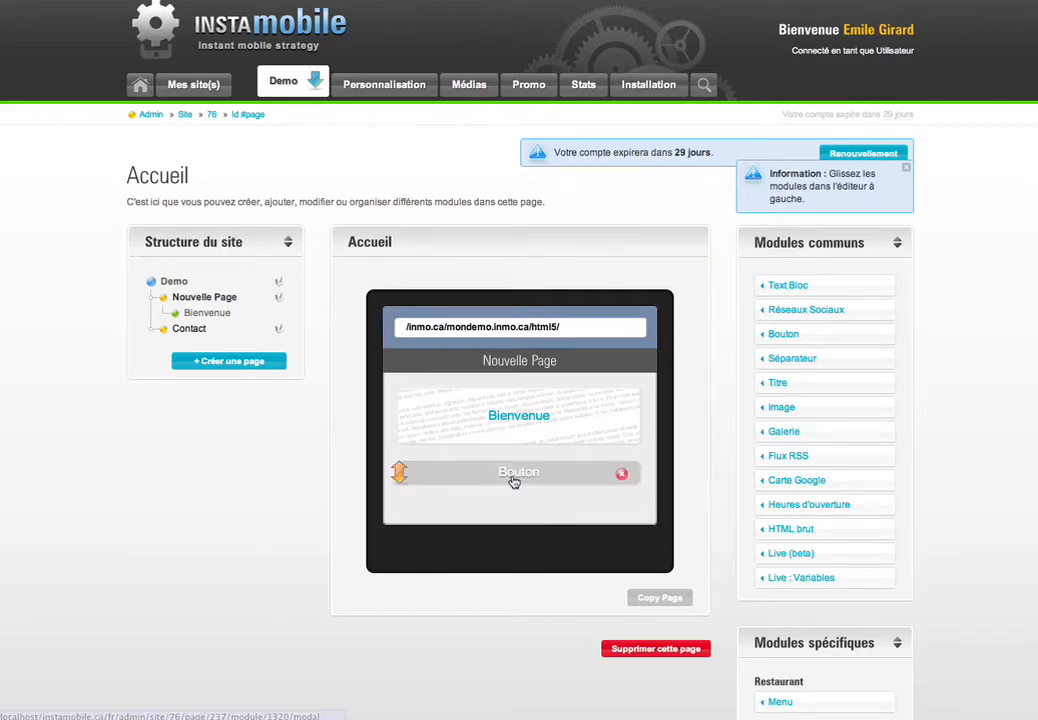
pyautogui.click(515, 482)
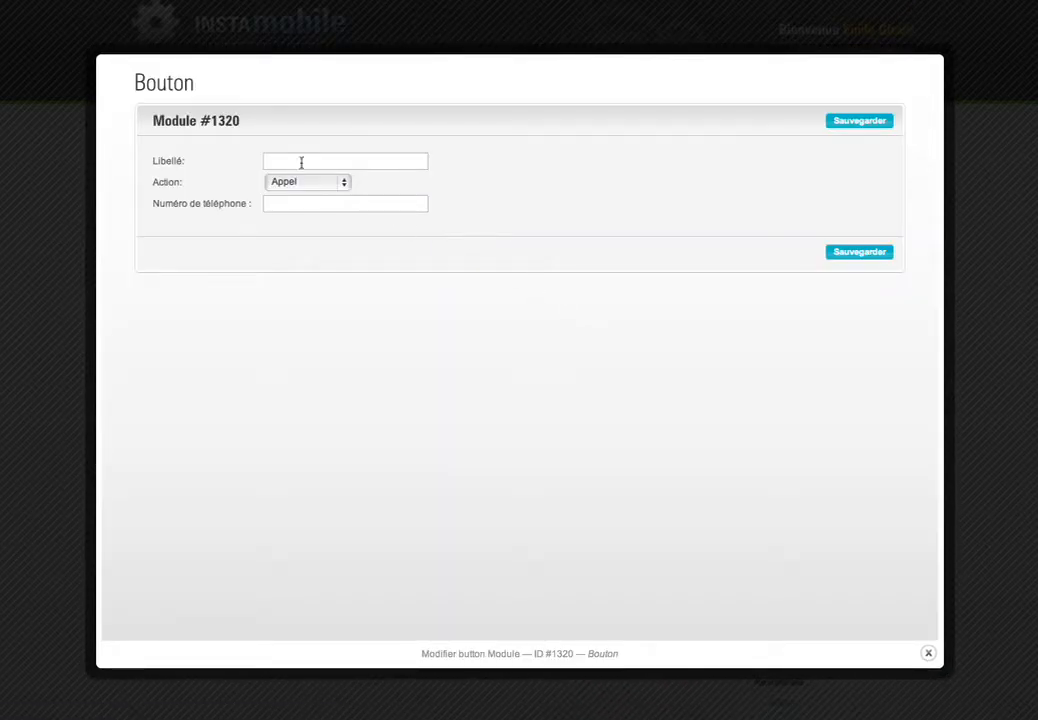
# - Label the button Contact, set its action to Aller à la page with Contact as the target page, and save it
pyautogui.click(300, 159)
pyautogui.click(334, 182)
pyautogui.click(331, 211)
pyautogui.click(331, 209)
pyautogui.click(331, 218)
pyautogui.click(322, 160)
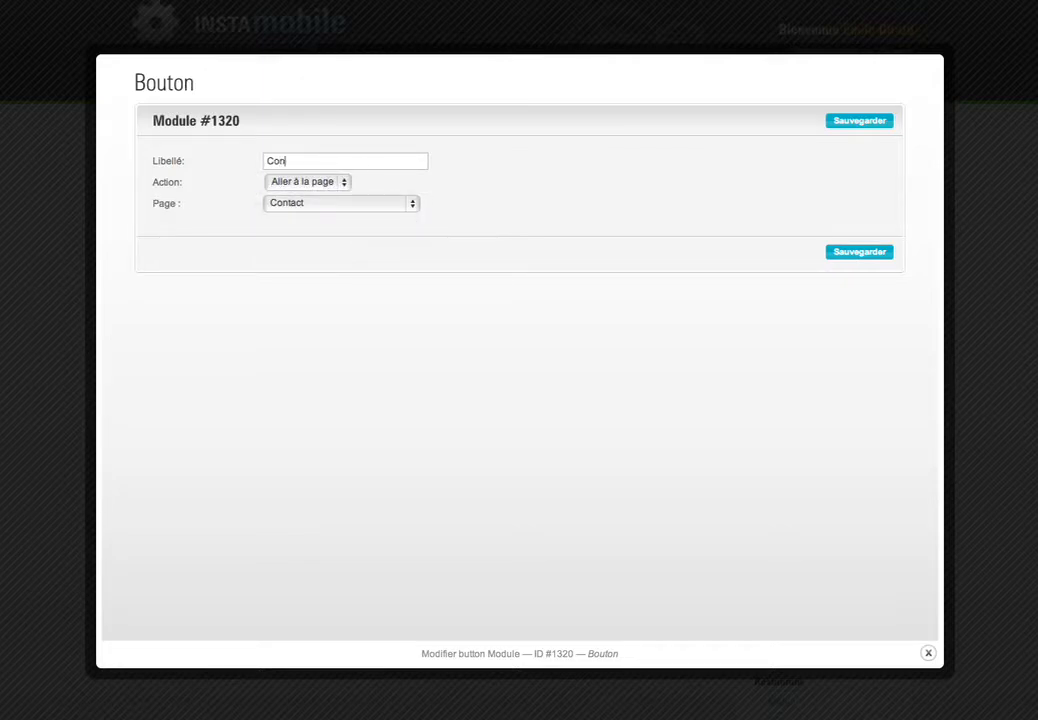
pyautogui.click(858, 123)
pyautogui.click(973, 164)
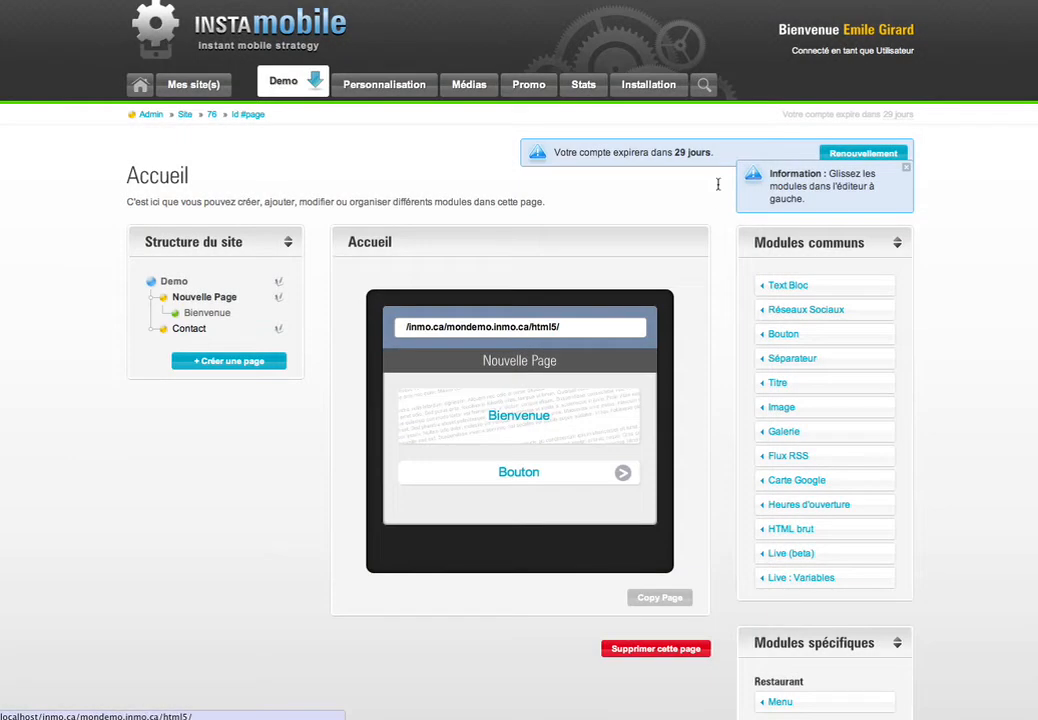
# - Preview the mobile site and check that the Contact button opens the Contact page
pyautogui.click(704, 85)
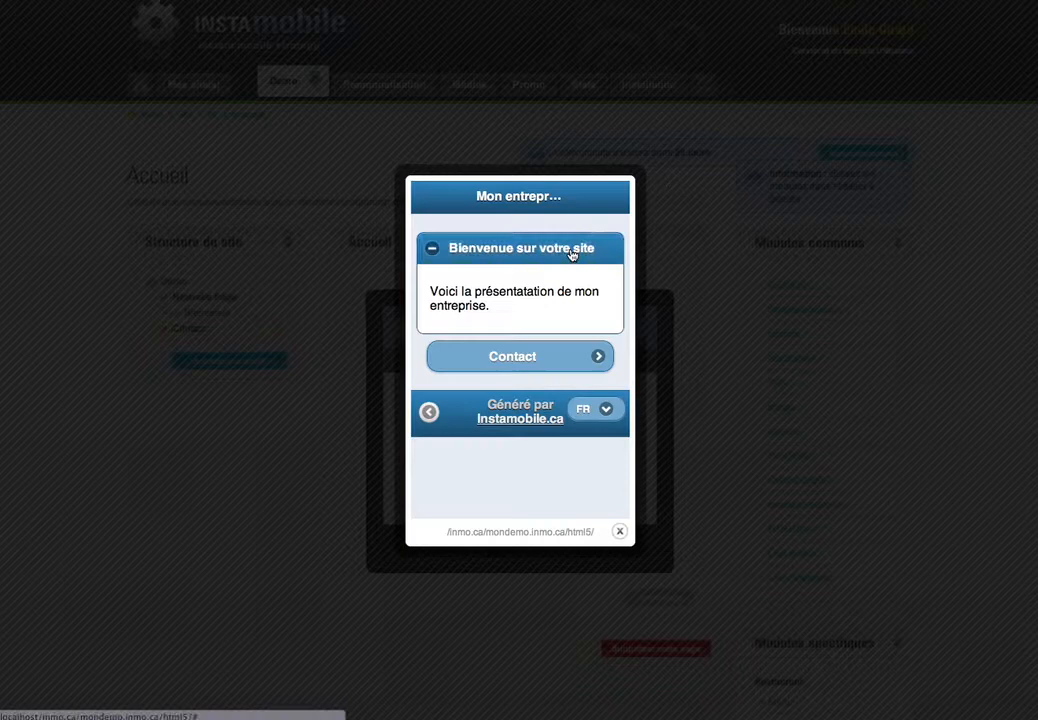
pyautogui.click(548, 357)
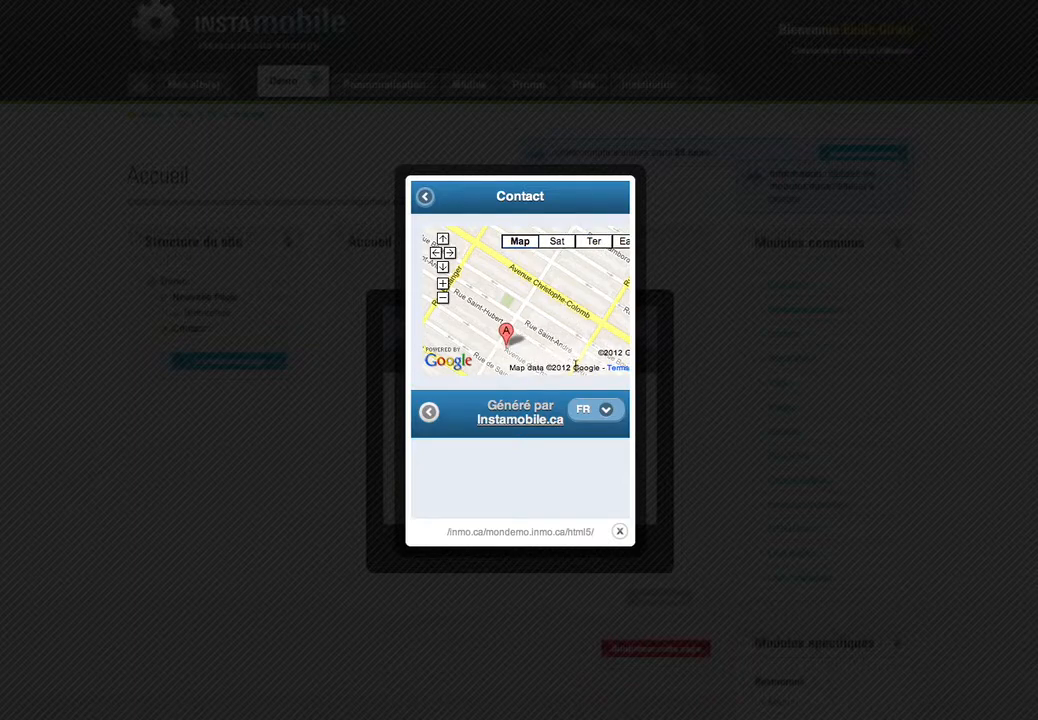
pyautogui.click(716, 311)
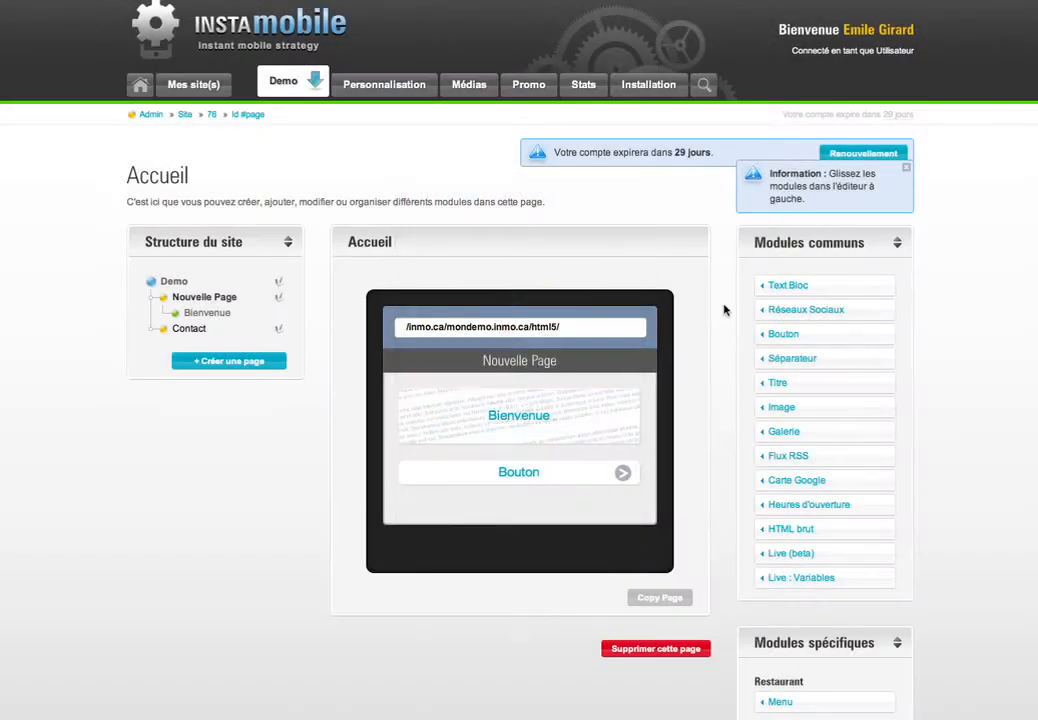
# - Insert a Titre module between Bienvenue and Bouton, with level h1 and value Contact, and save it
pyautogui.scroll(-1, 737, 331)
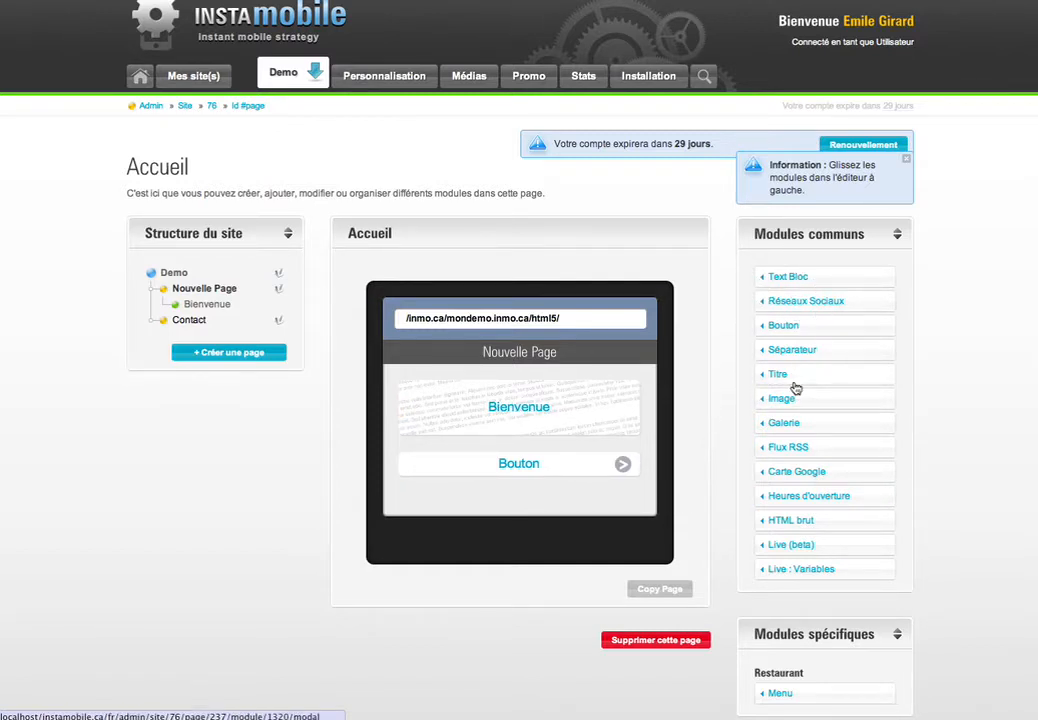
pyautogui.moveTo(797, 376); pyautogui.dragTo(491, 473)
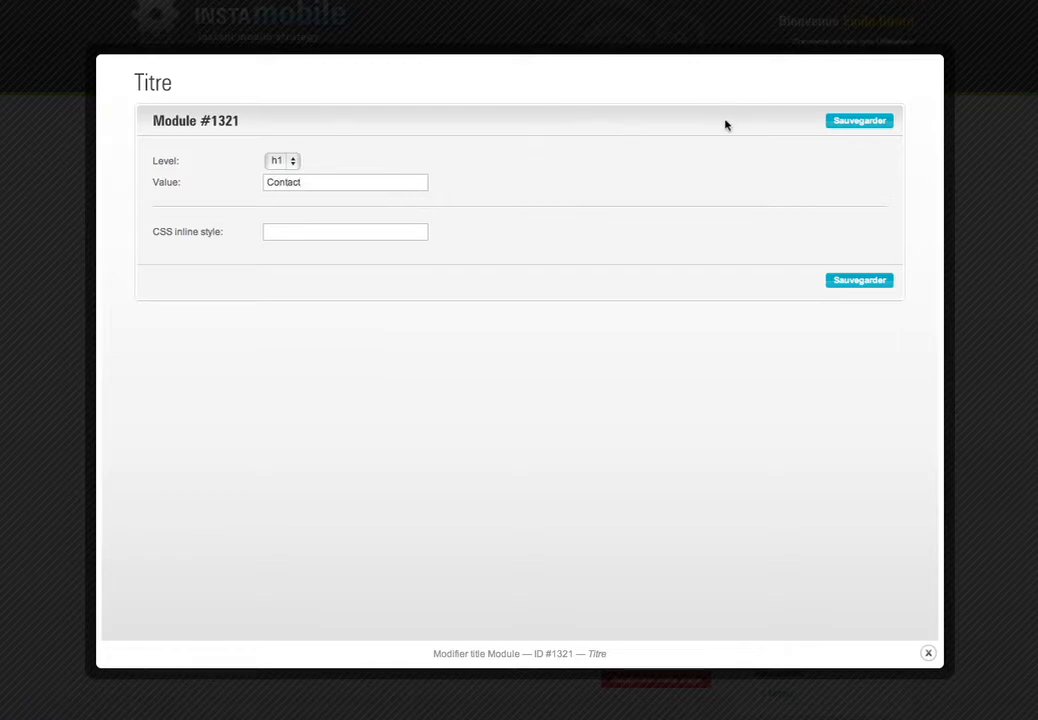
pyautogui.click(853, 122)
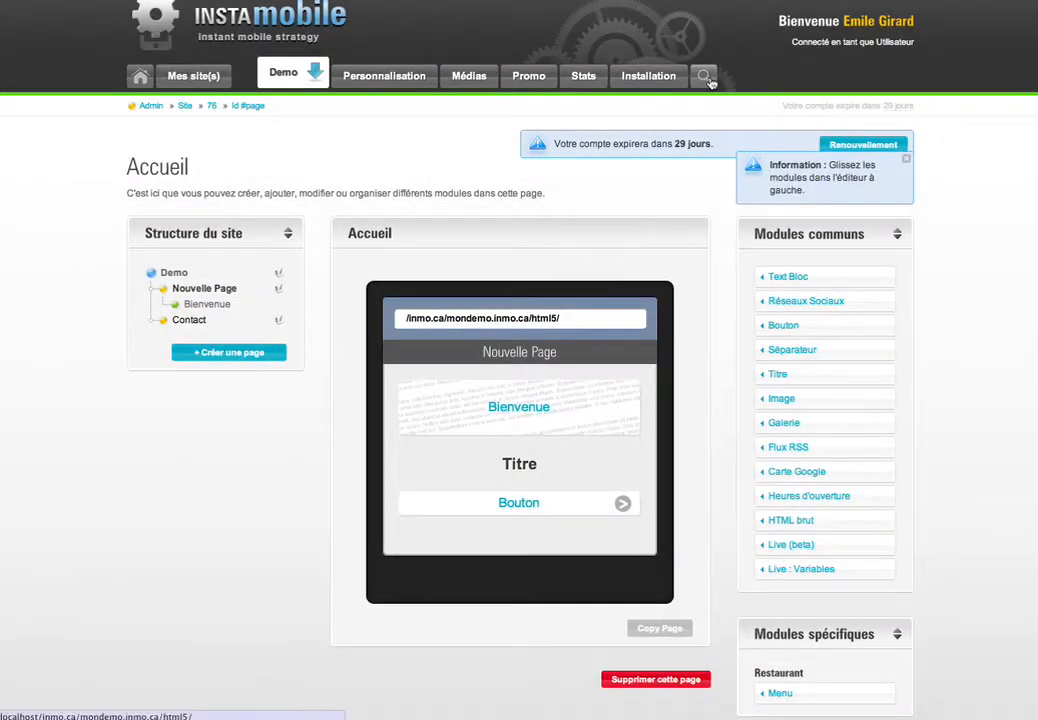
# - Preview the mobile site and check the Contact heading above the button
pyautogui.click(707, 80)
pyautogui.moveTo(439, 358); pyautogui.dragTo(771, 350)
pyautogui.click(569, 366)
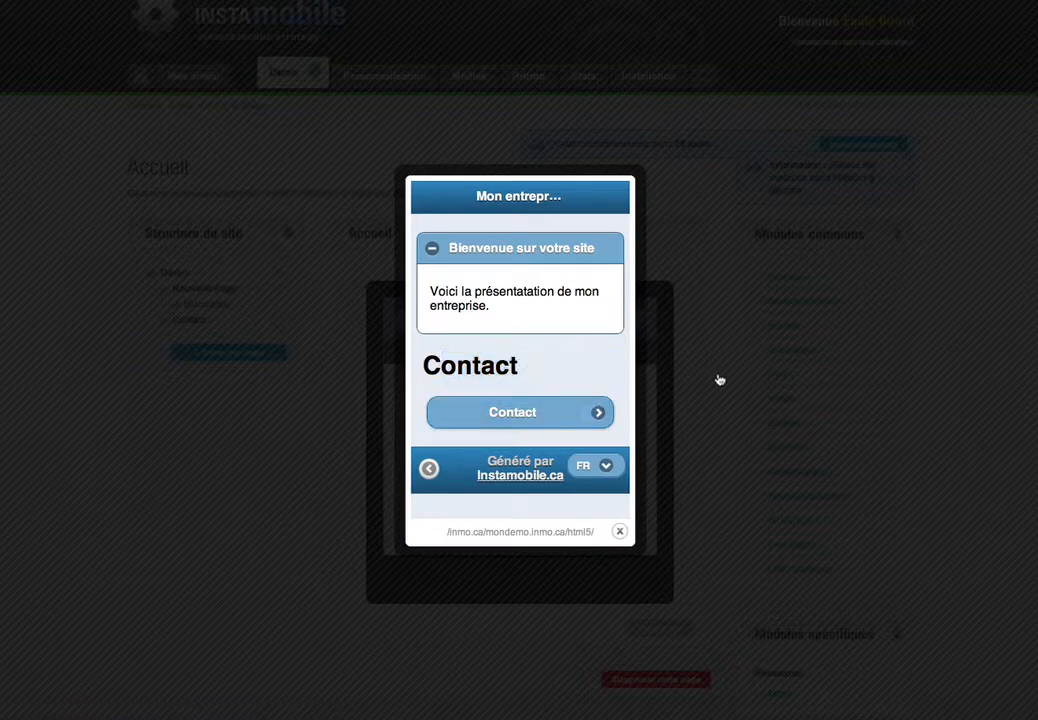
pyautogui.click(711, 367)
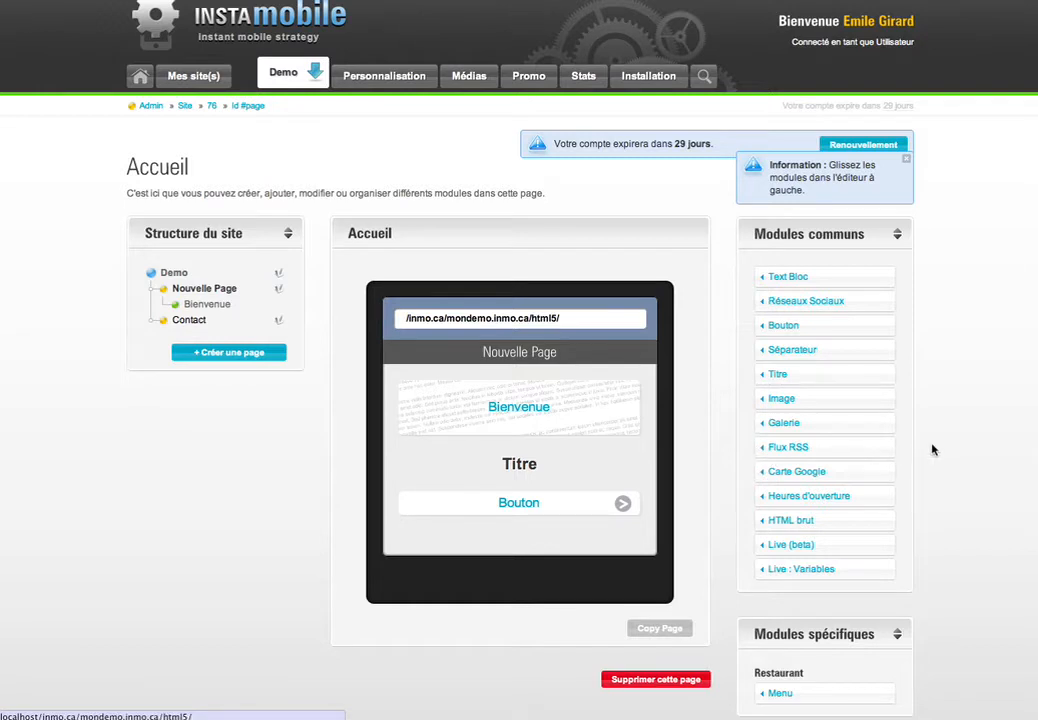
pyautogui.scroll(-1, 932, 450)
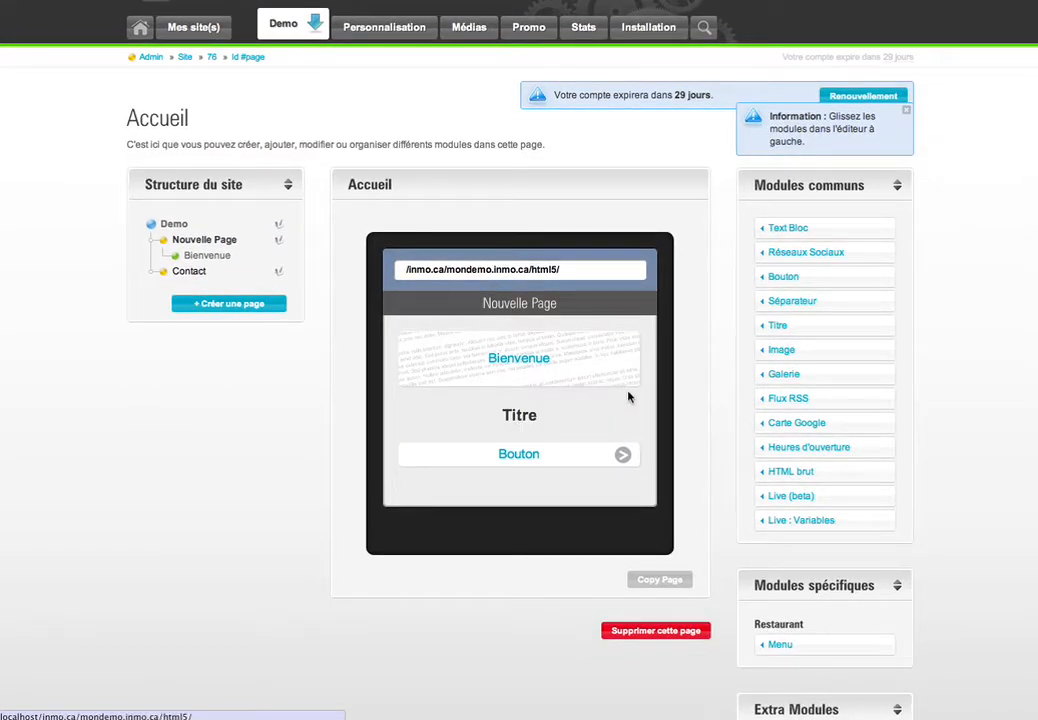
pyautogui.scroll(2, 670, 430)
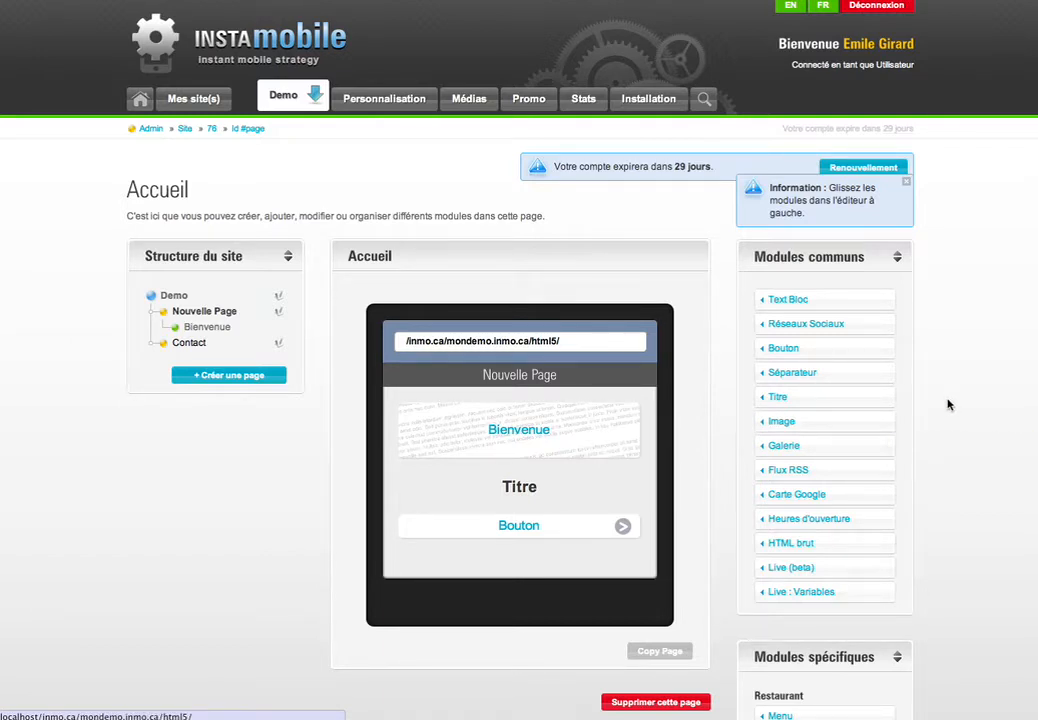
# - Create another page in the Demo site and rename it Heures d'ouverture
pyautogui.scroll(-2, 948, 414)
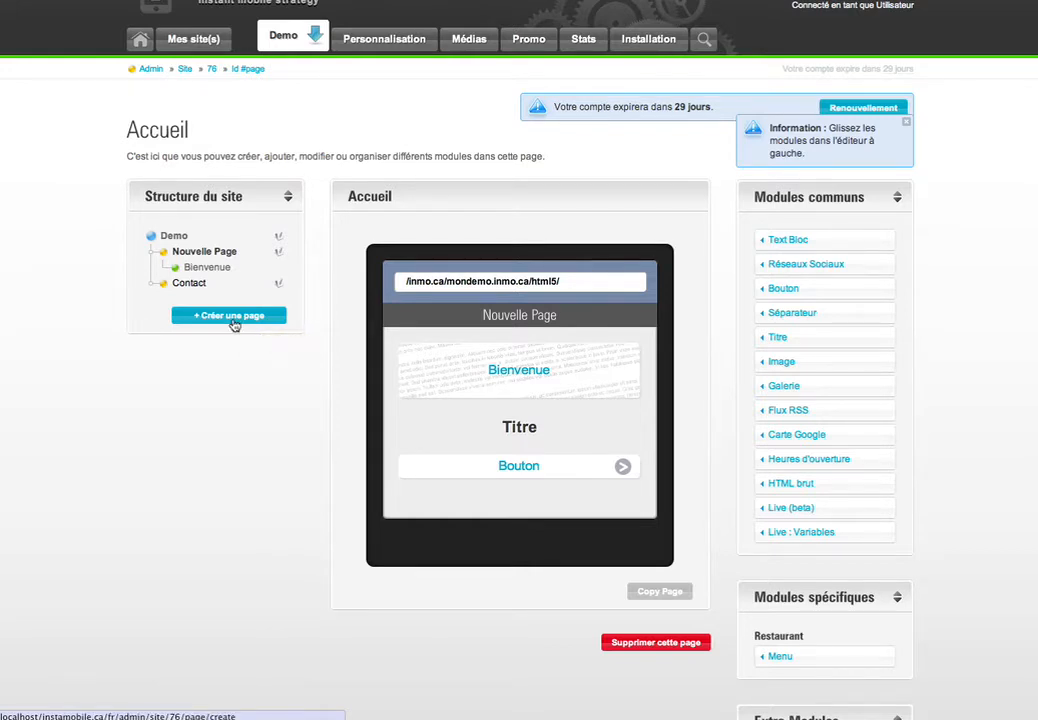
pyautogui.click(233, 318)
pyautogui.click(413, 260)
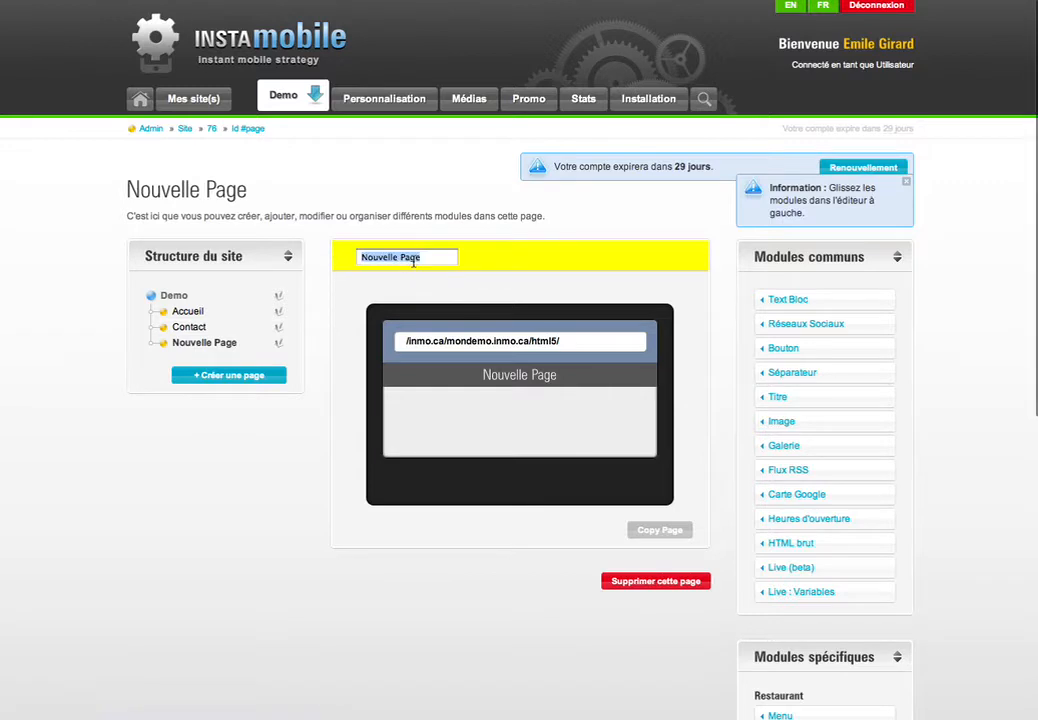
pyautogui.write("Heures d'ouverture")
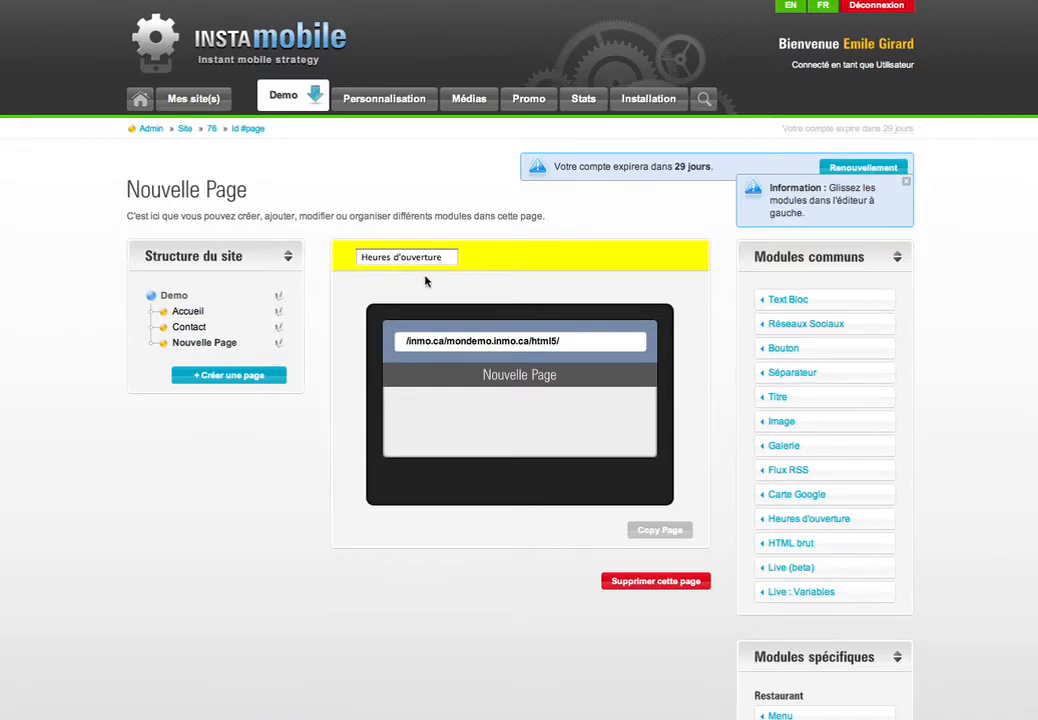
pyautogui.press('Return')
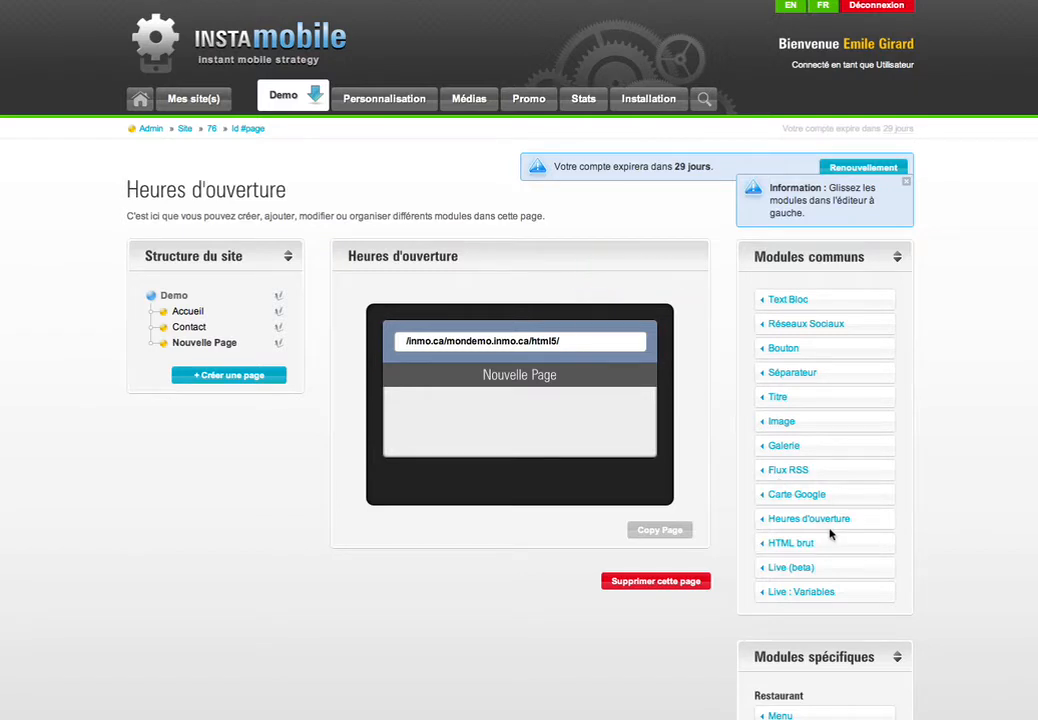
# - Add a Heures d'ouverture module to the new page and title it "Nous sommes ouverts.."
pyautogui.moveTo(836, 522); pyautogui.dragTo(519, 430)
pyautogui.click(533, 443)
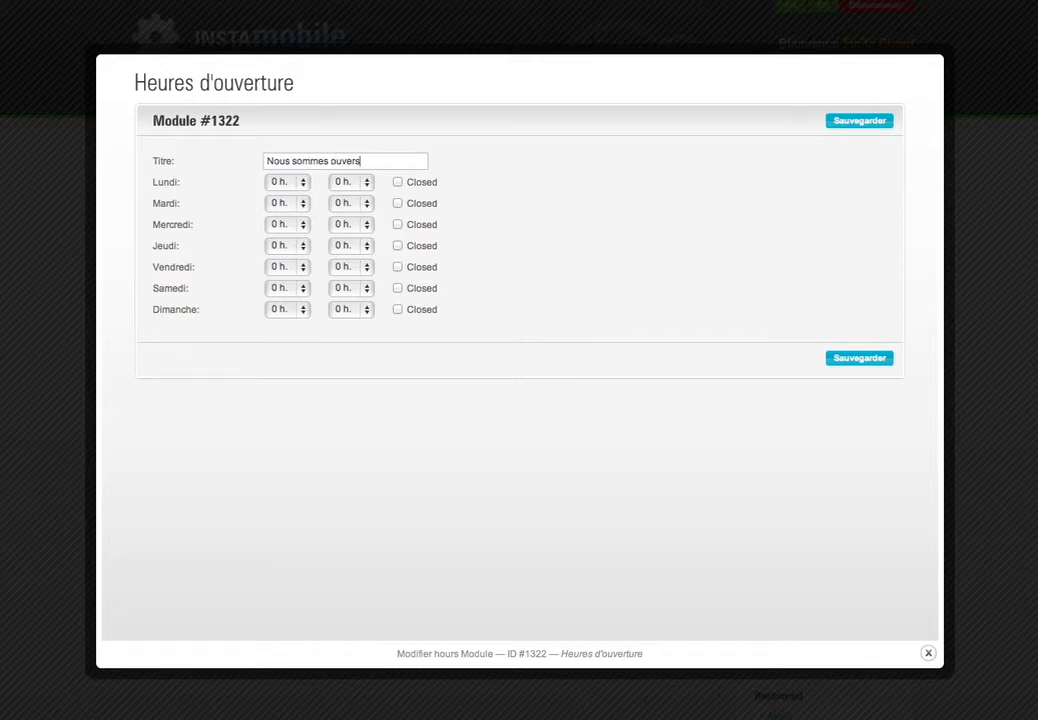
# - Set the opening hours to 7 h–5 h for Lundi, 10 h–13 h for Mardi and 6 h–8 h for Mercredi
pyautogui.click(285, 180)
pyautogui.click(287, 273)
pyautogui.click(343, 185)
pyautogui.click(345, 249)
pyautogui.click(302, 203)
pyautogui.click(288, 337)
pyautogui.click(350, 203)
pyautogui.click(352, 377)
pyautogui.click(304, 225)
pyautogui.click(287, 303)
pyautogui.click(364, 224)
pyautogui.click(352, 327)
# - Mark Jeudi, Vendredi, Samedi and Dimanche as closed in the opening hours module
pyautogui.click(397, 246)
pyautogui.click(398, 288)
pyautogui.click(398, 267)
pyautogui.click(397, 310)
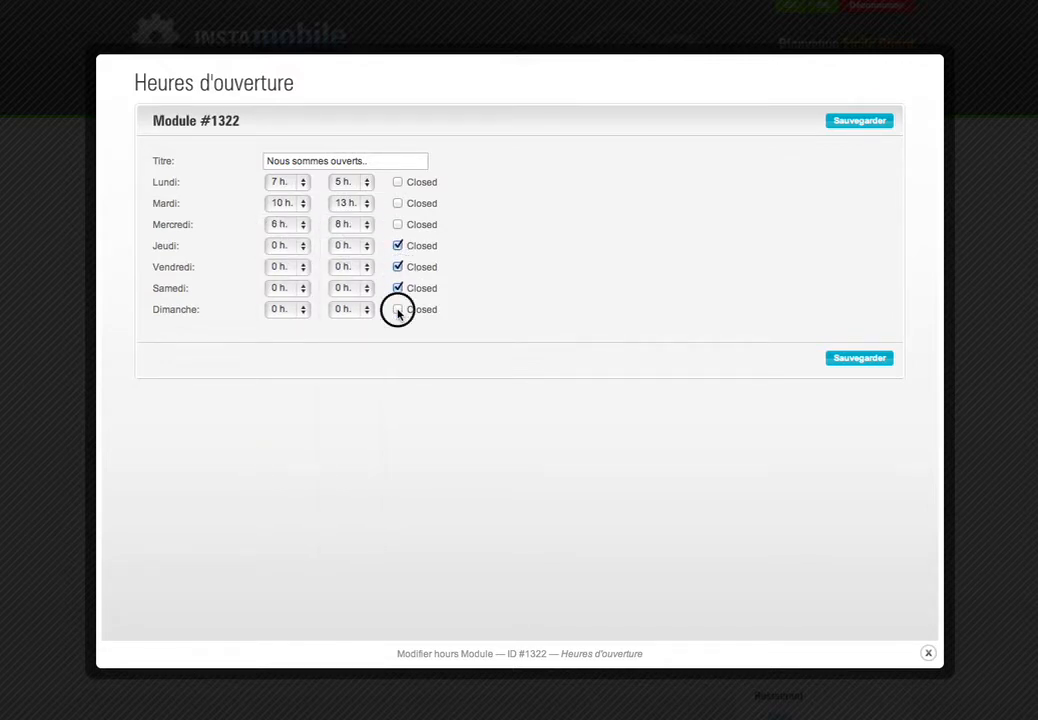
# - Save the opening hours module and close its editor
pyautogui.click(848, 122)
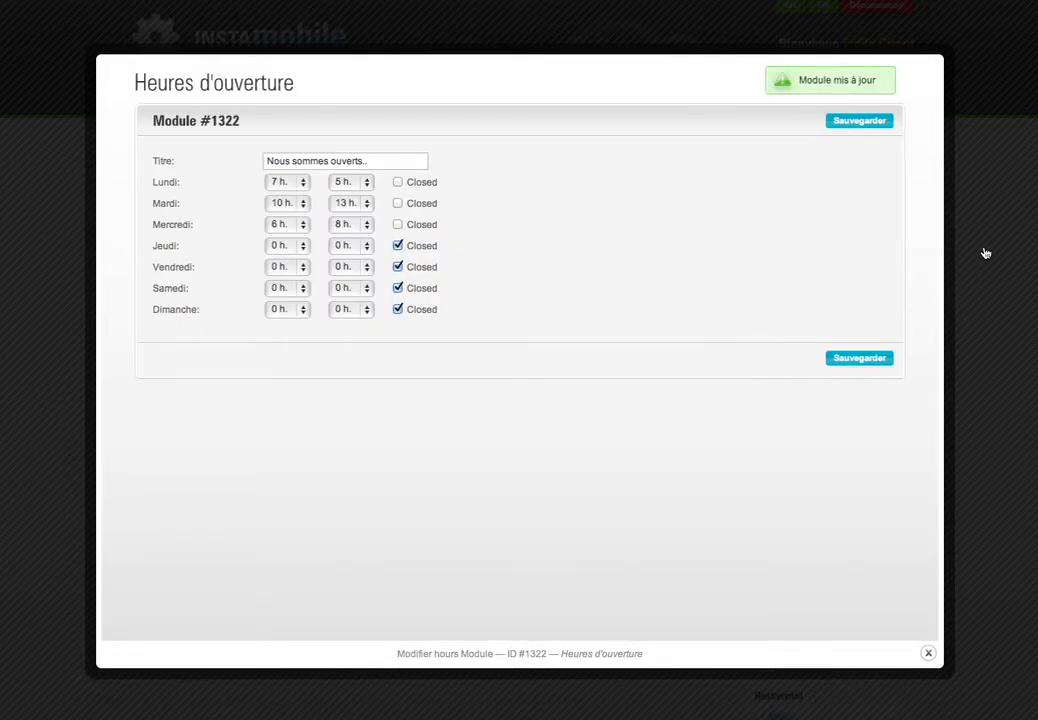
pyautogui.click(985, 250)
# - Add a second Bouton module below the existing button on the Accueil page and open its settings
pyautogui.click(178, 312)
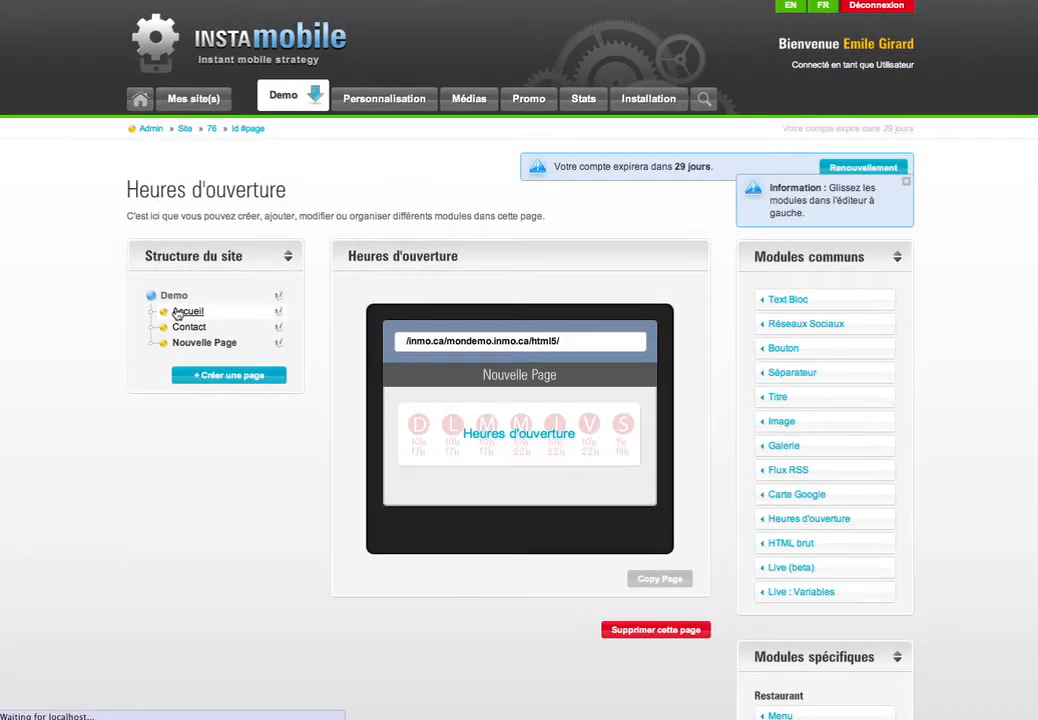
pyautogui.moveTo(786, 356); pyautogui.dragTo(576, 591)
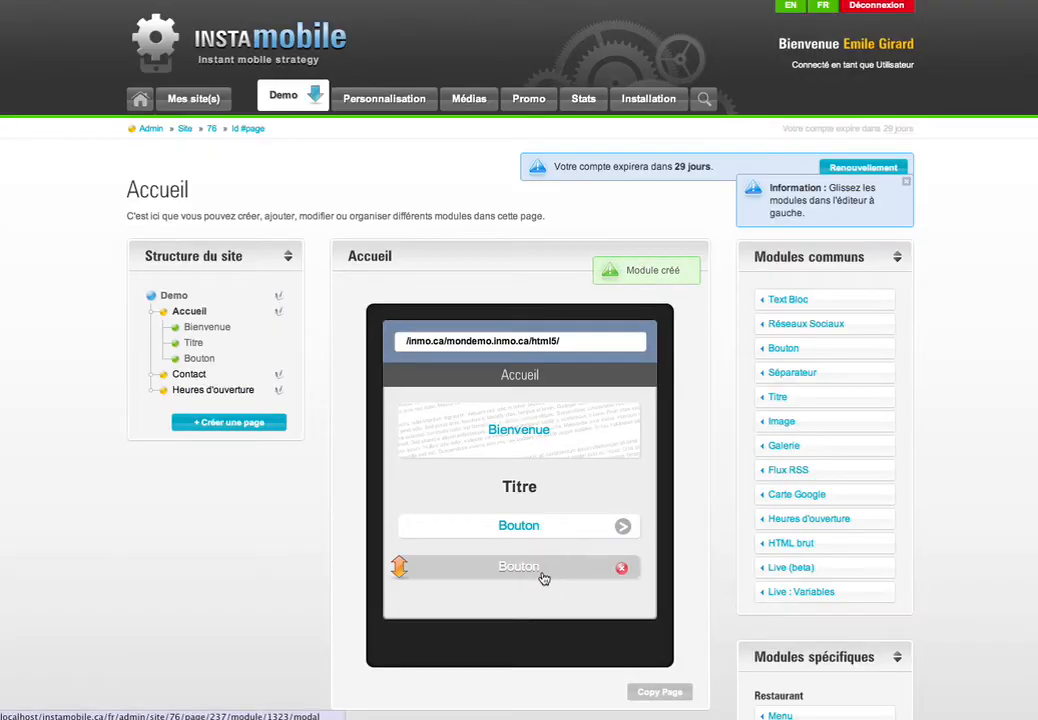
pyautogui.click(542, 579)
# - Set the new button's action to Aller à la page Heures d'ouverture, label it "Ouverture", and save it
pyautogui.click(343, 181)
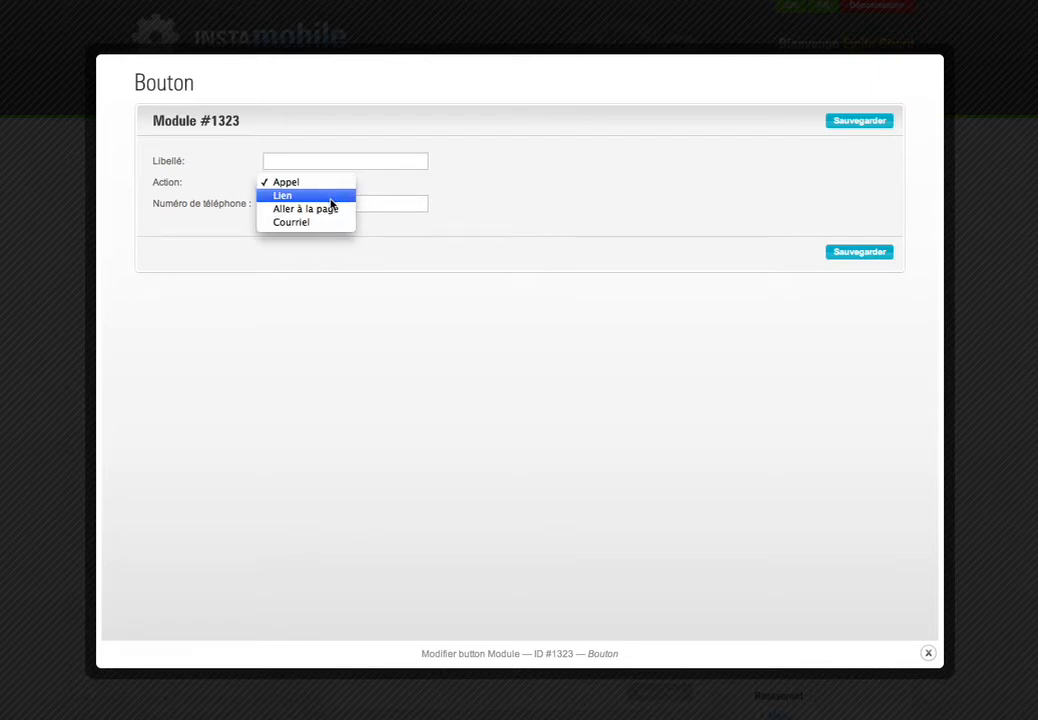
pyautogui.click(324, 210)
pyautogui.click(324, 203)
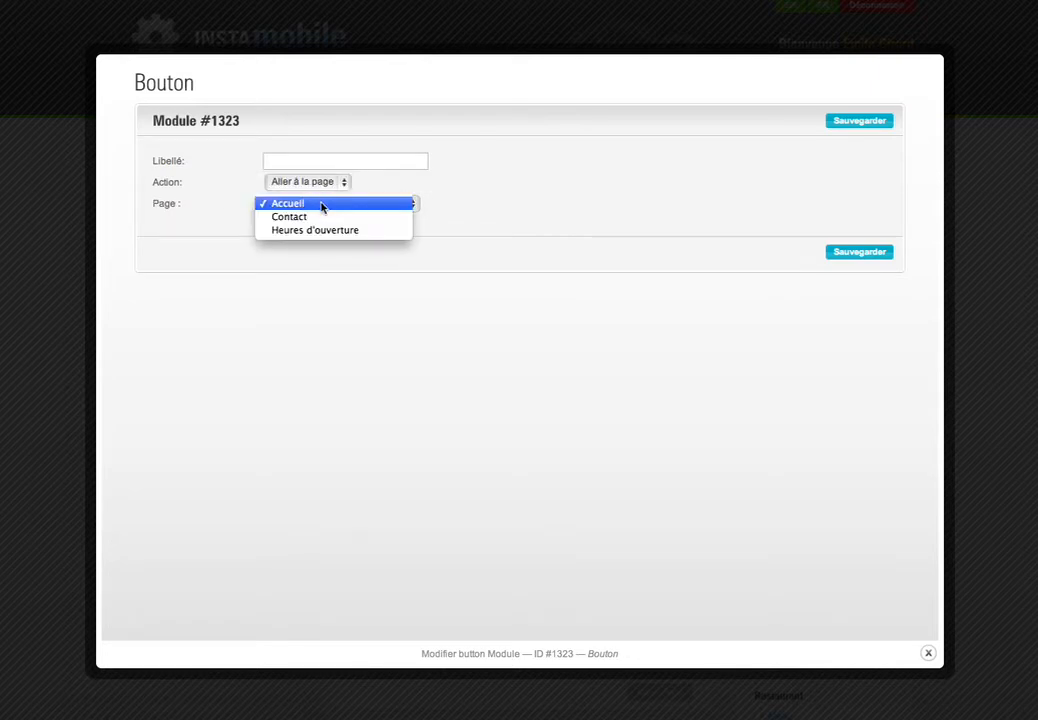
pyautogui.click(326, 230)
pyautogui.click(323, 162)
pyautogui.write('Ouverture')
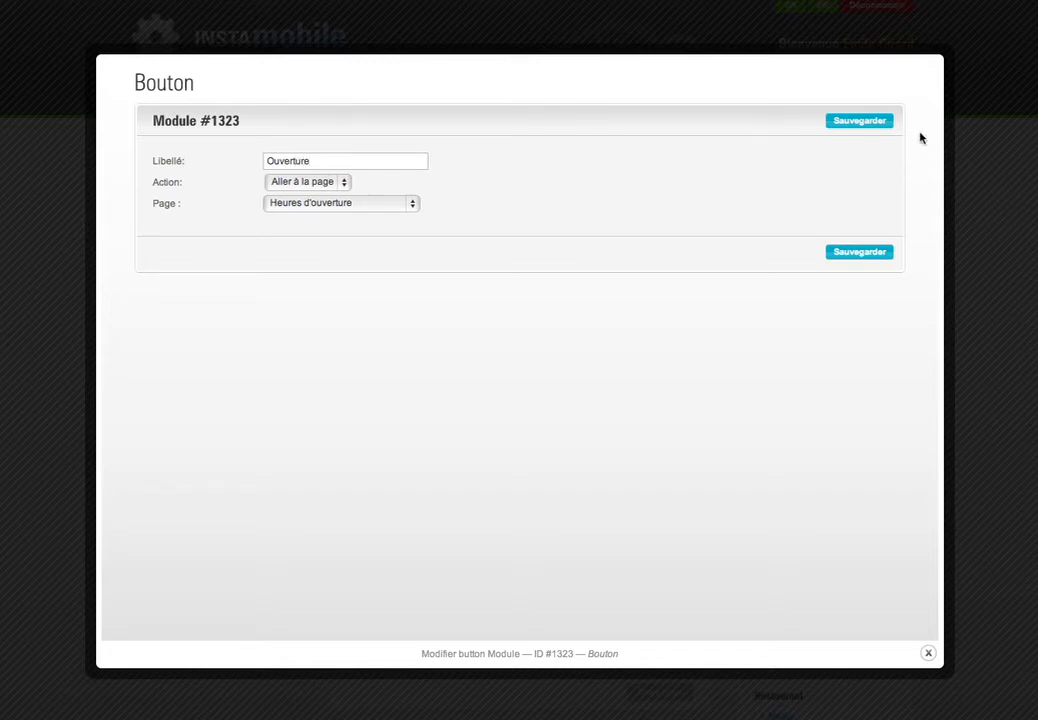
pyautogui.click(880, 123)
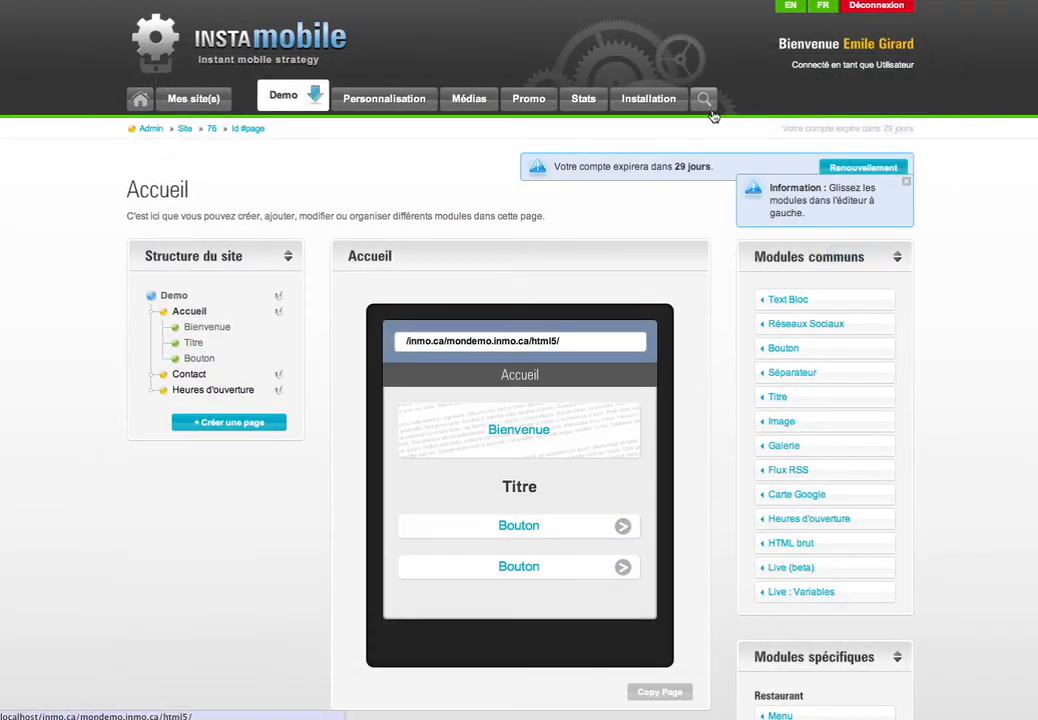
# - Preview the mobile site, follow the Ouverture button to check the opening hours page, and close the preview
pyautogui.click(706, 100)
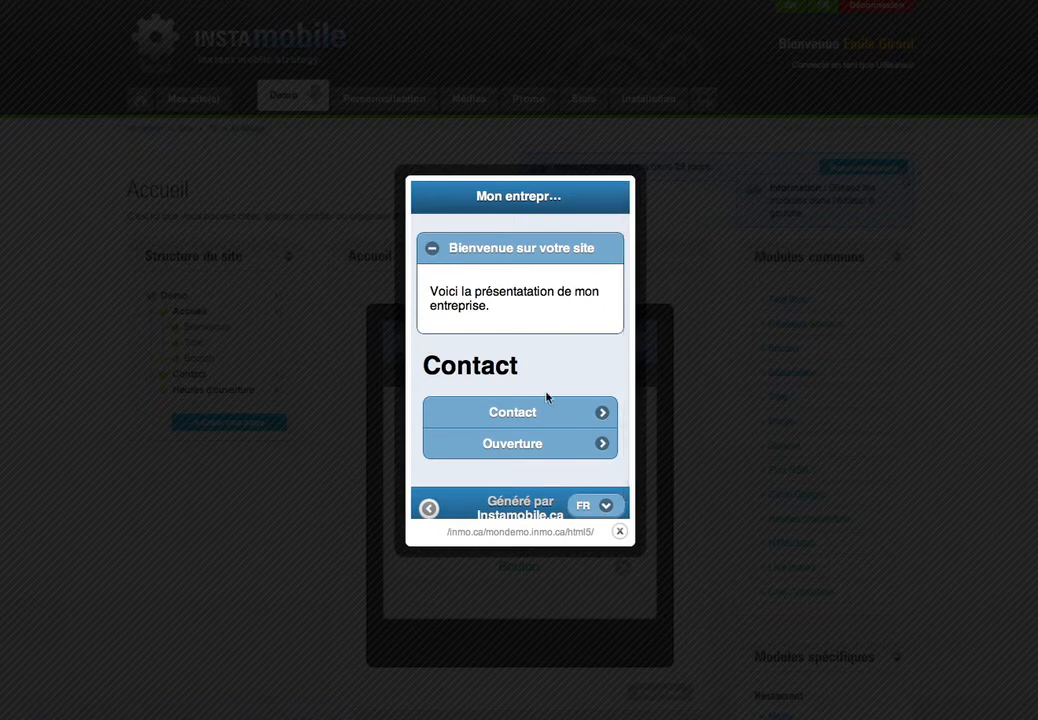
pyautogui.click(527, 447)
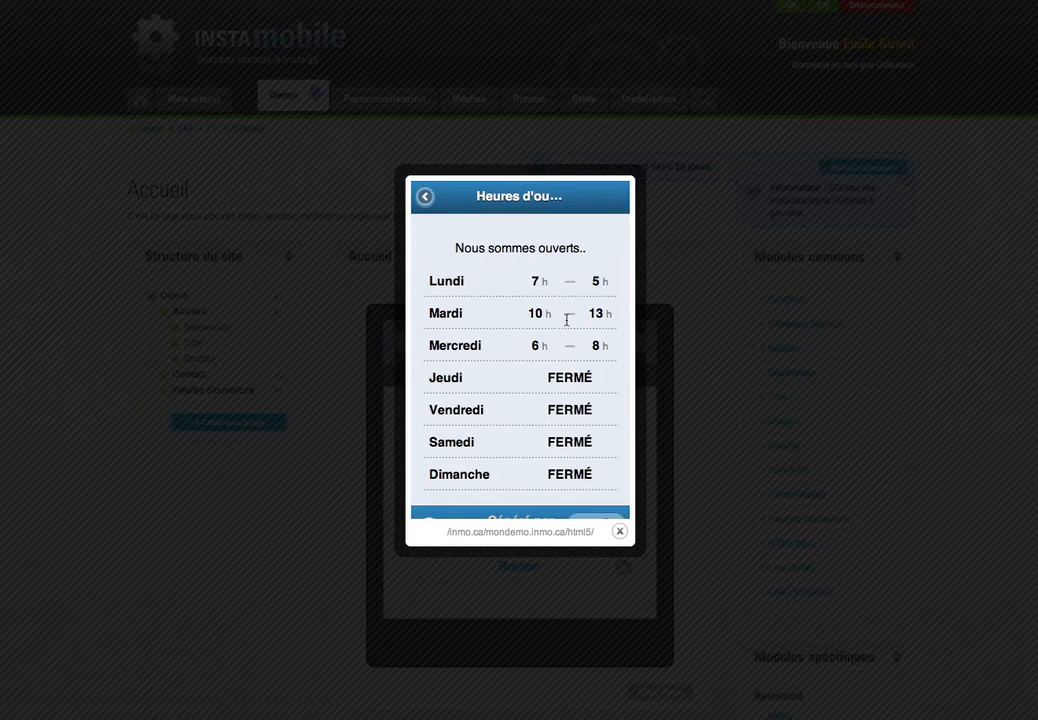
pyautogui.scroll(-2, 570, 322)
pyautogui.scroll(2, 572, 320)
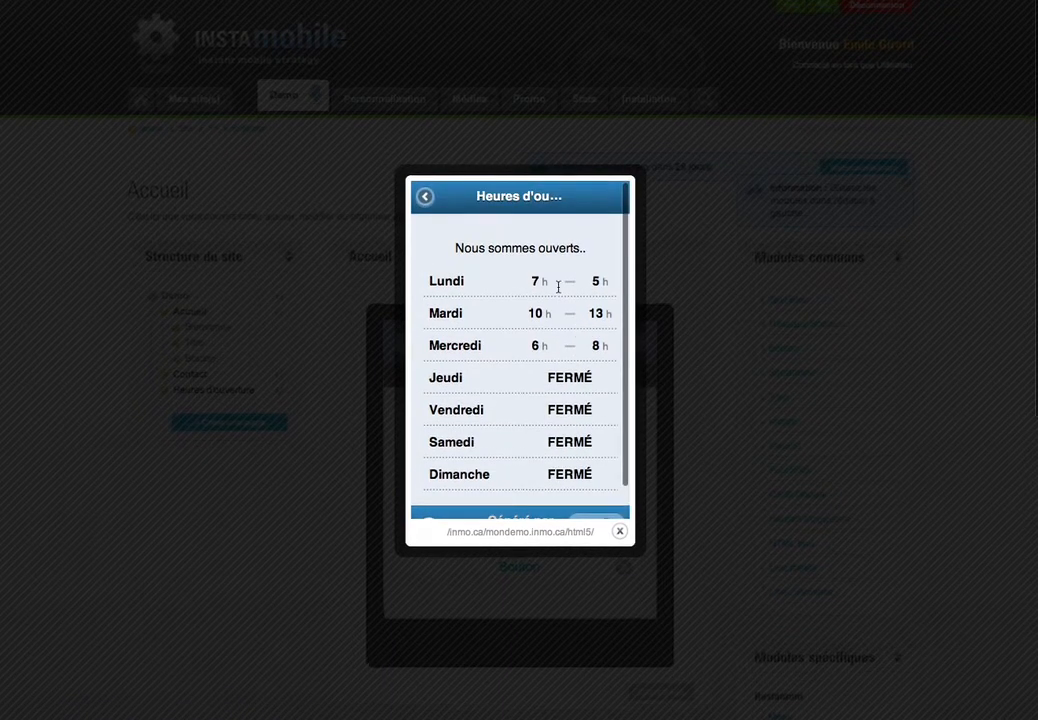
pyautogui.click(687, 229)
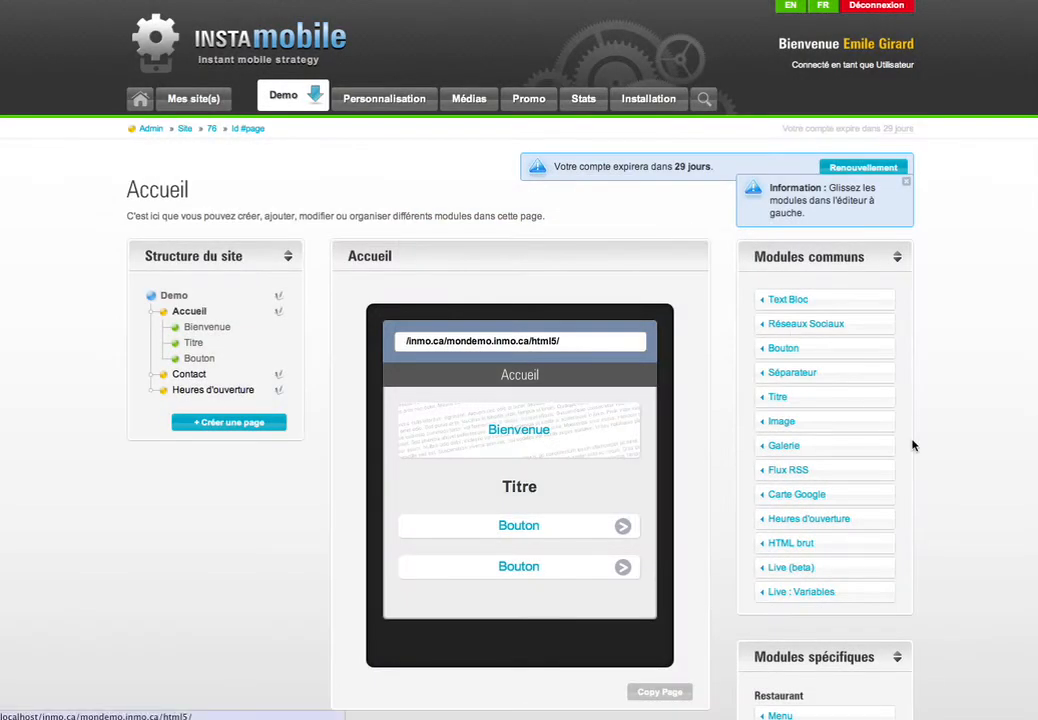
pyautogui.scroll(-6, 912, 445)
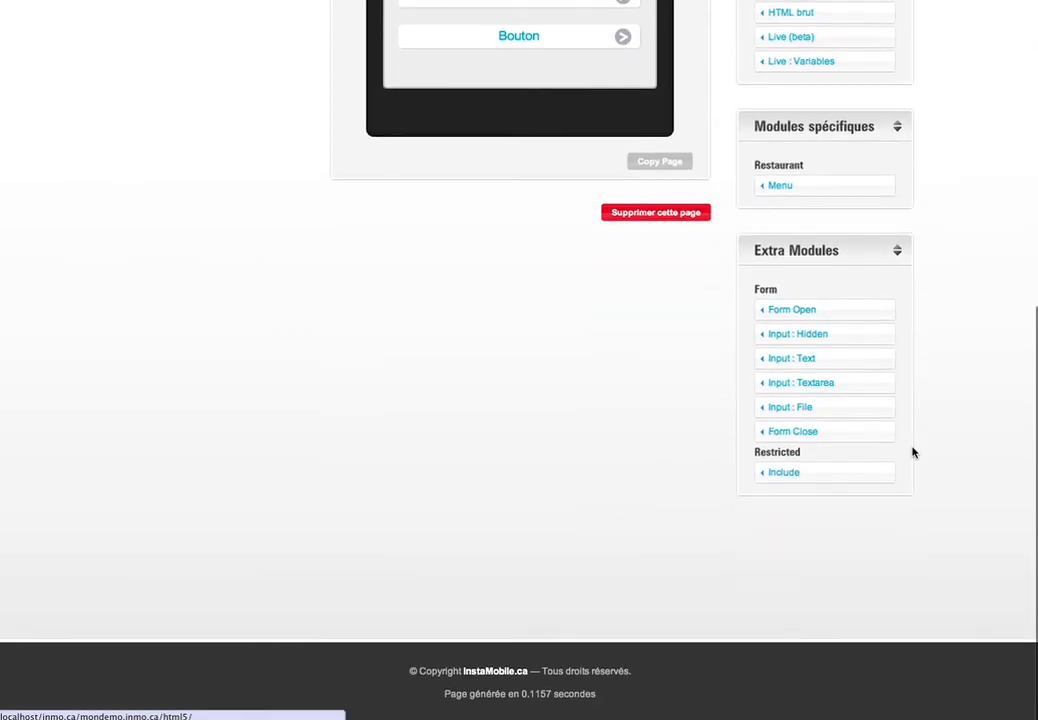
pyautogui.scroll(7, 912, 452)
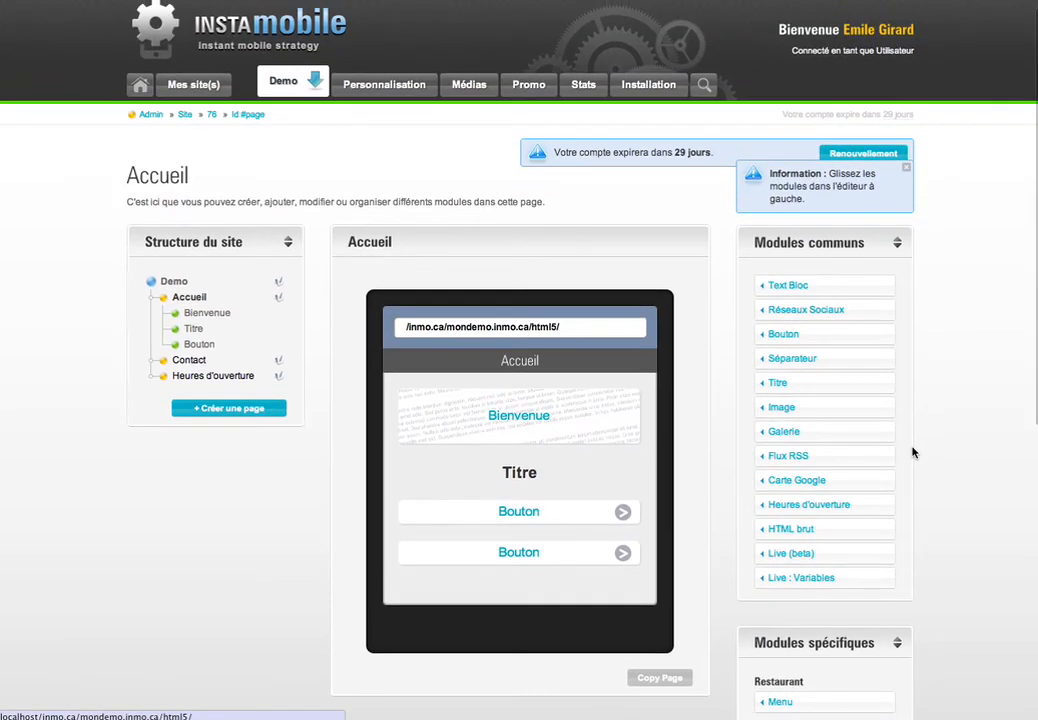